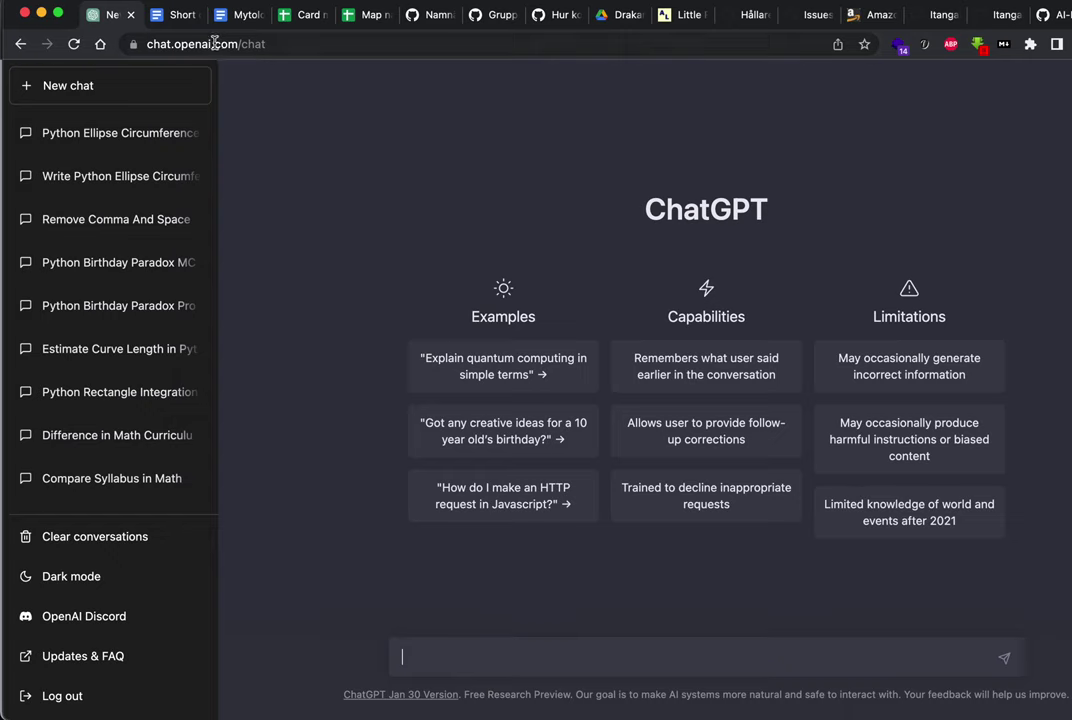
Step: Select and copy the Andromeda description in Google Docs, from the opening paragraph to the end, then return to ChatGPT
click(180, 14)
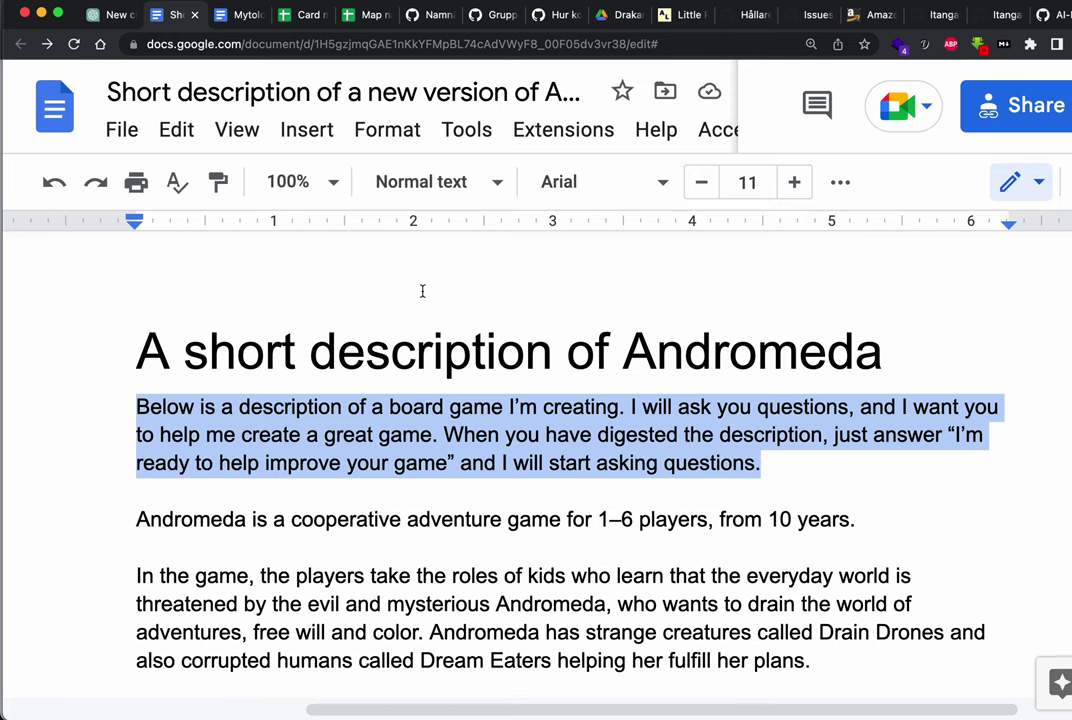
key(Left)
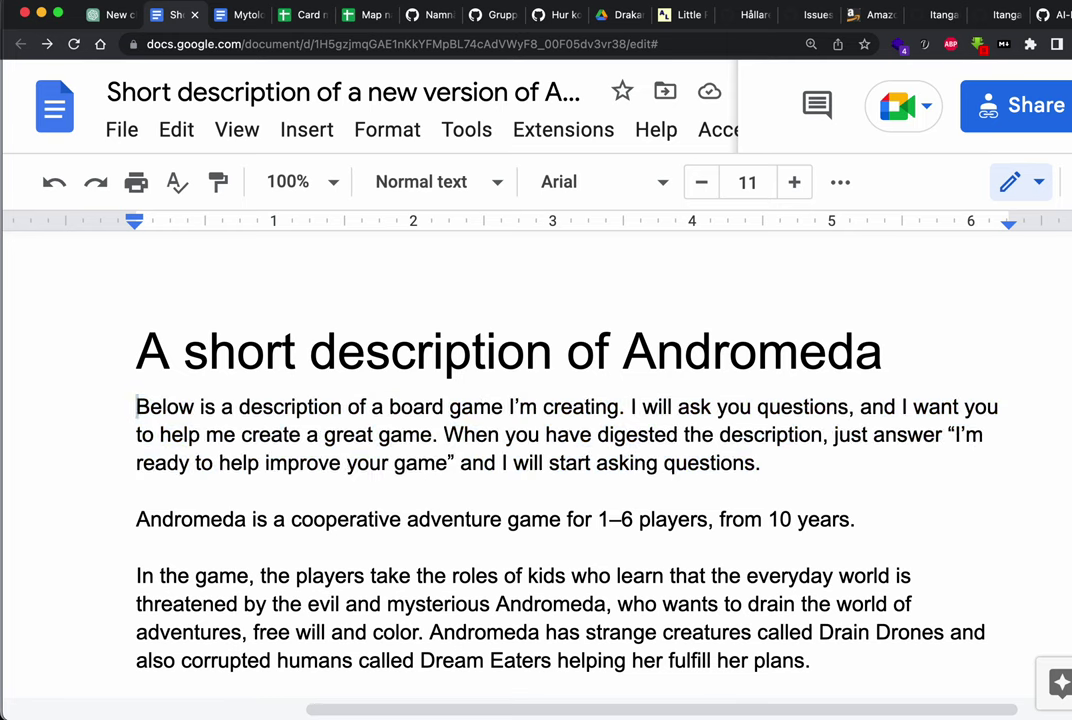
key(shift+alt+Down)
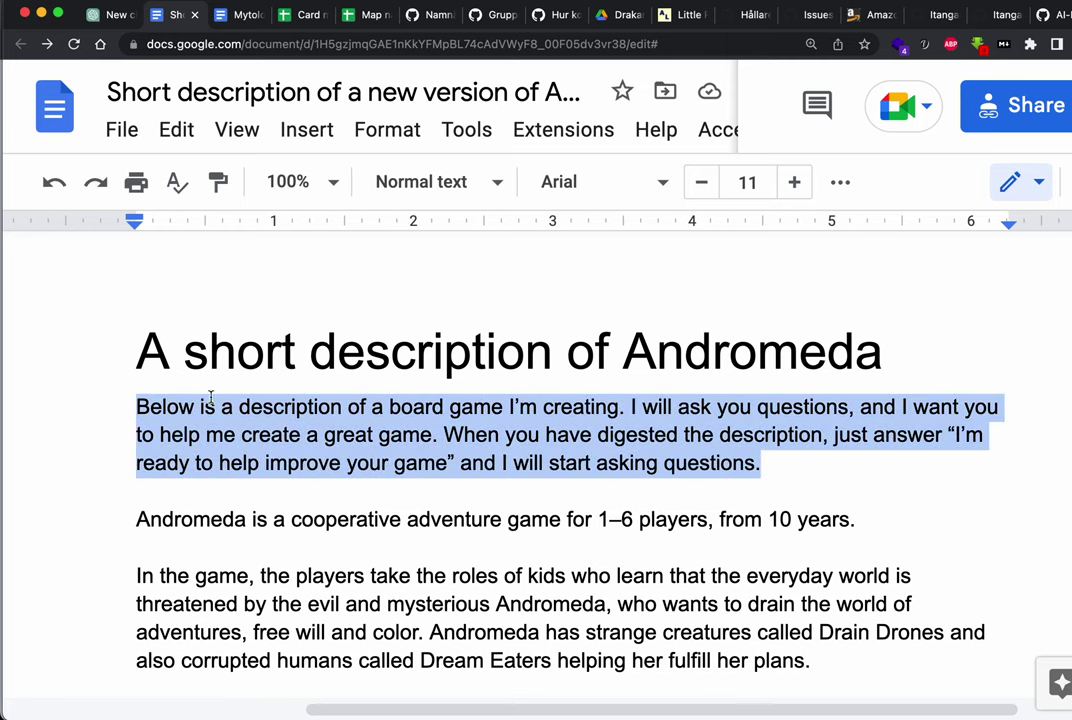
scroll(417, 480, right, 1)
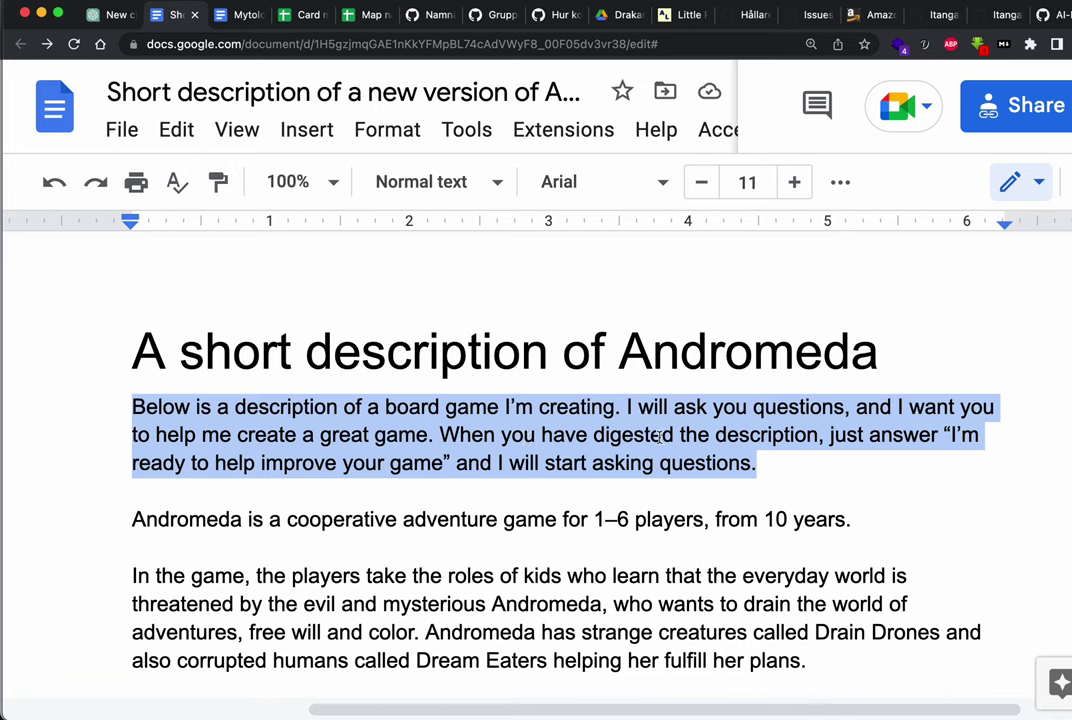
click(815, 465)
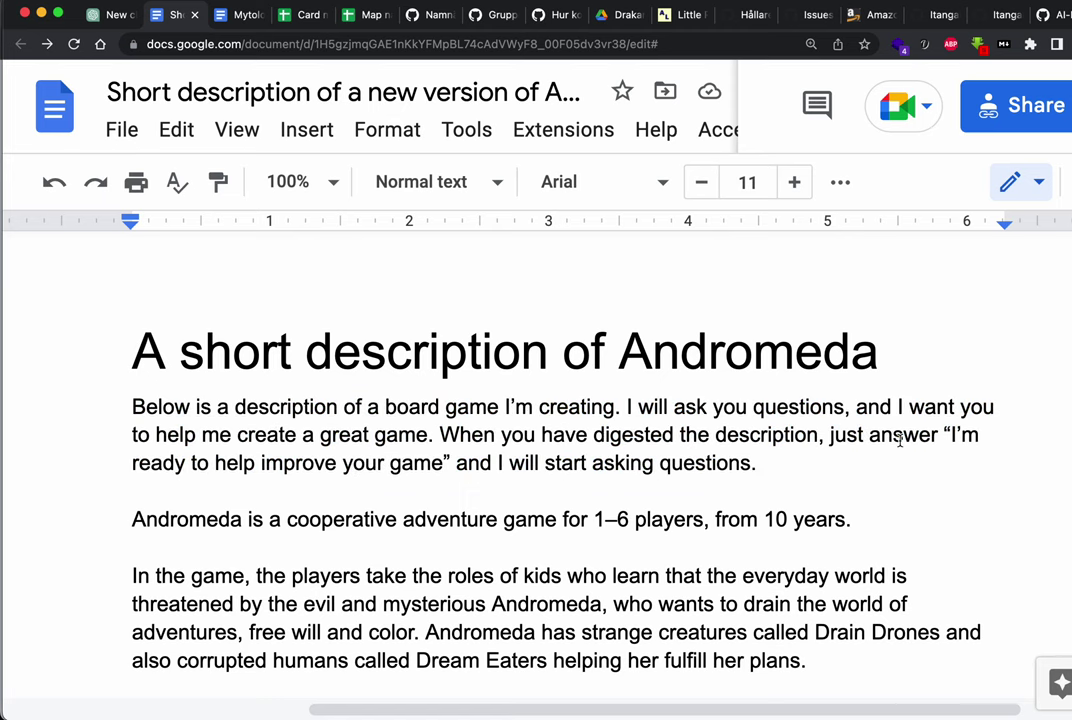
key(alt+Up)
key(super+shift+Down)
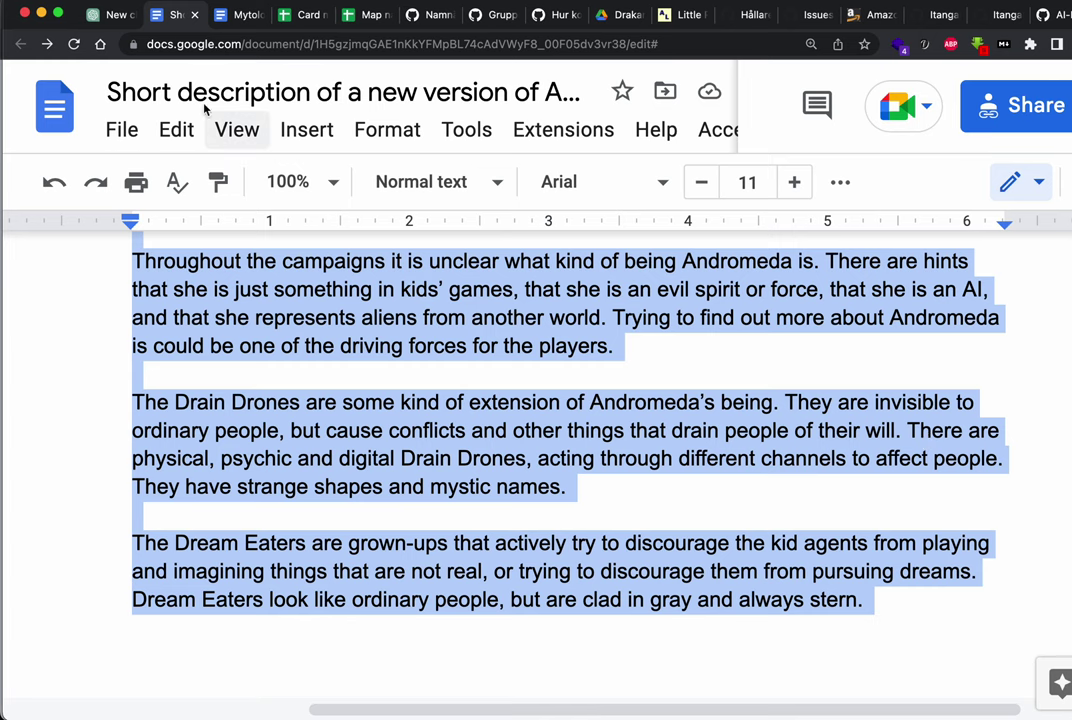
click(88, 16)
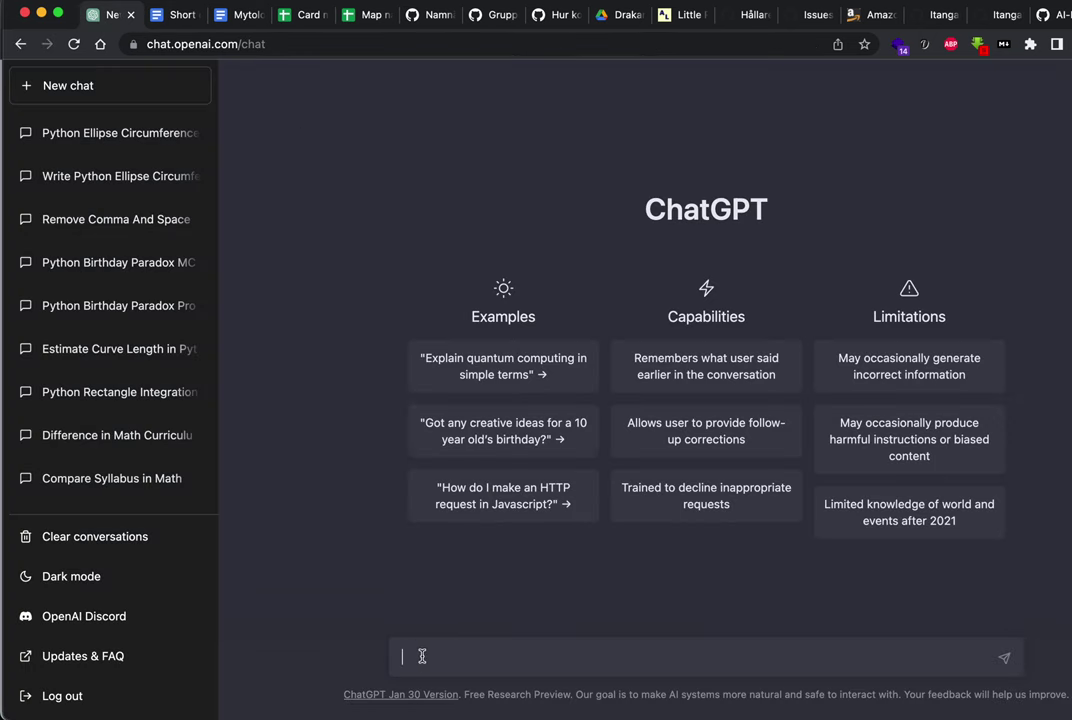
Step: Paste and send the Andromeda description, then draft a question about the three Drain Drone types
key(super+v)
key(Return)
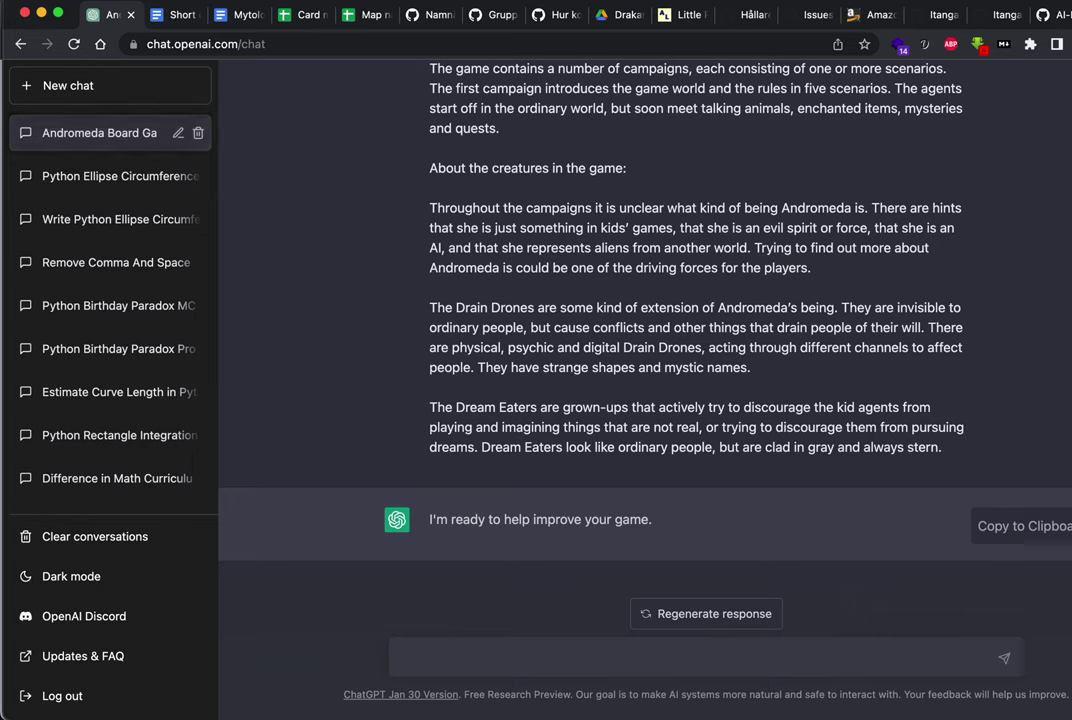
text(There are three types of)
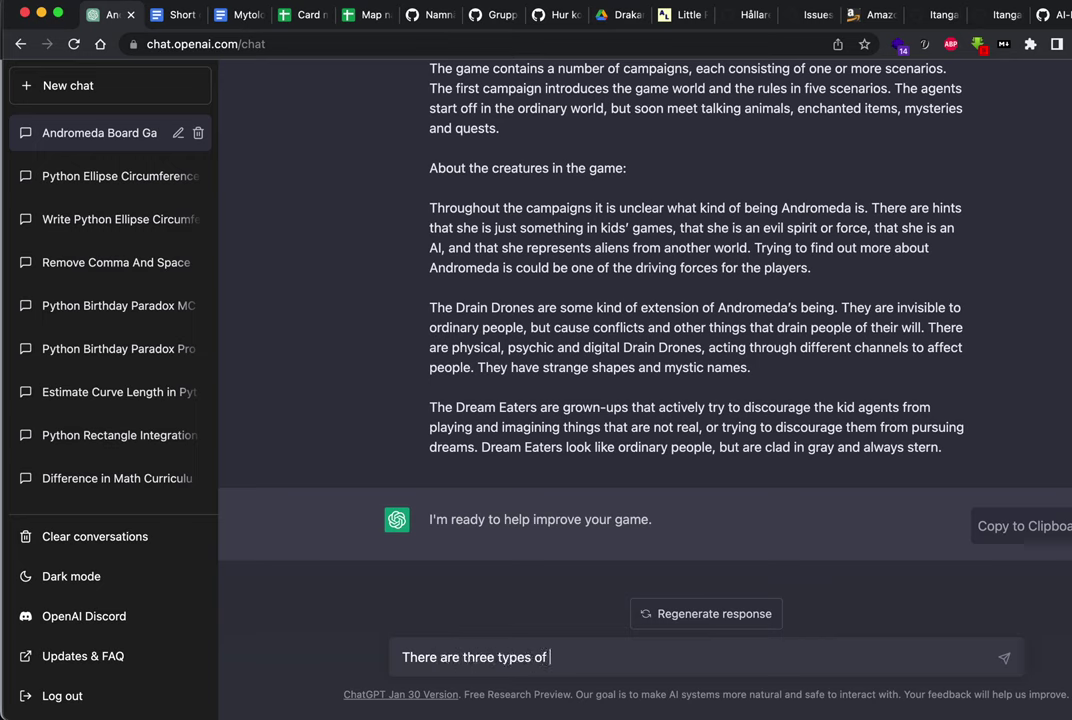
text( Drain Drones in the game. )
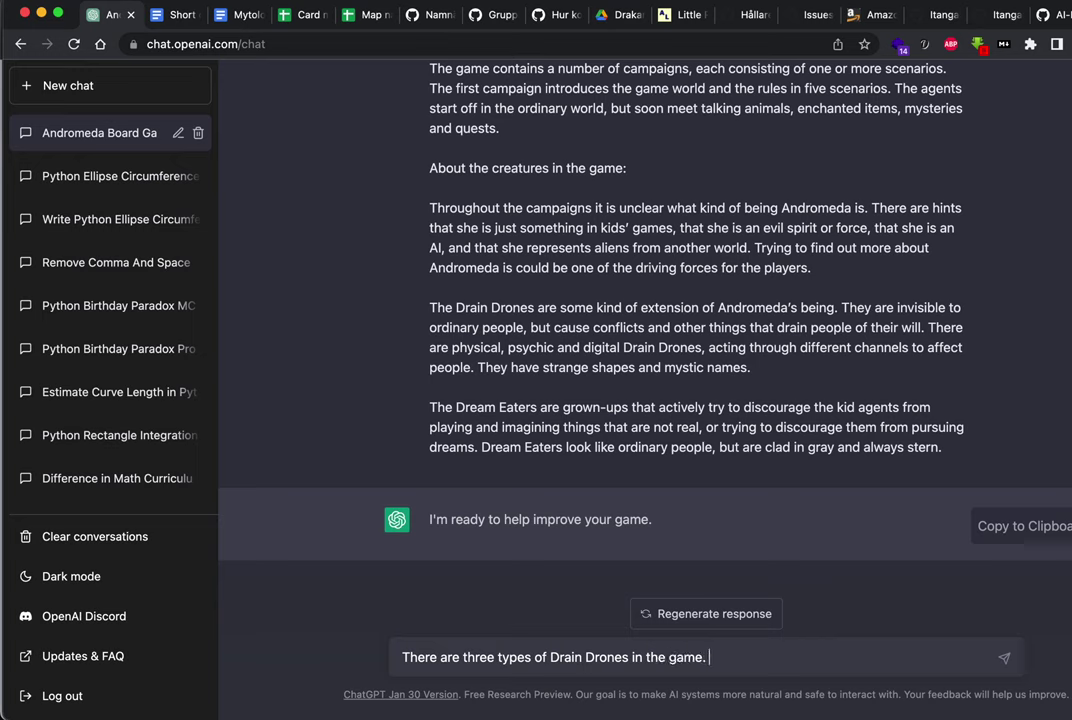
text(Do you think the)
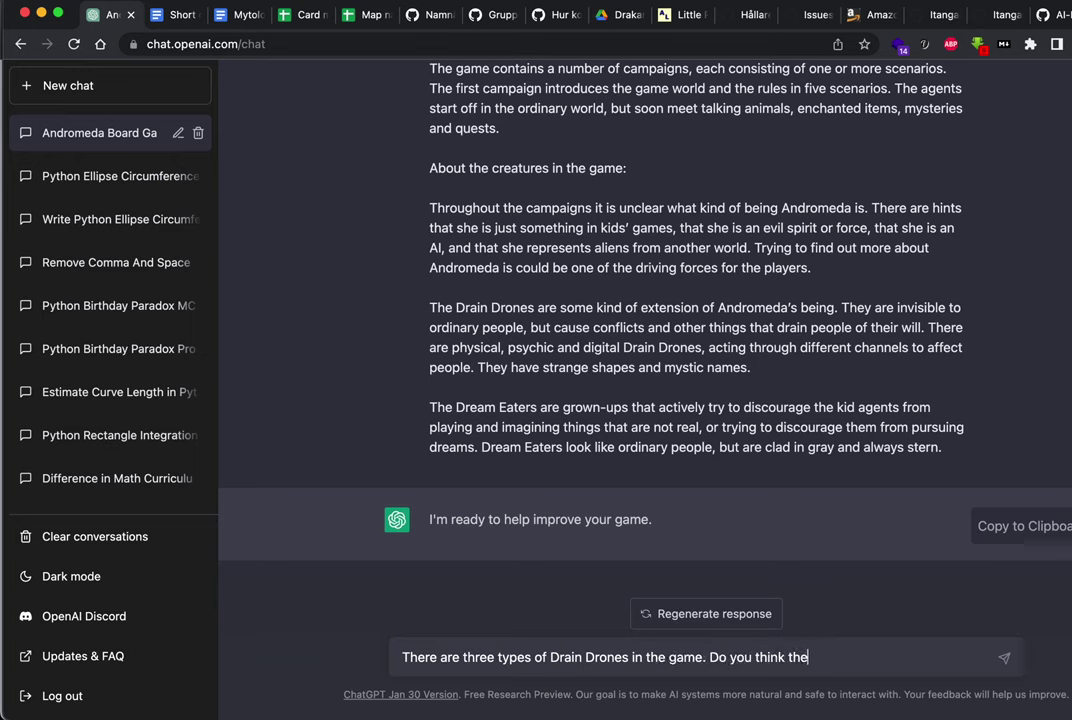
text(resshould be more types?)
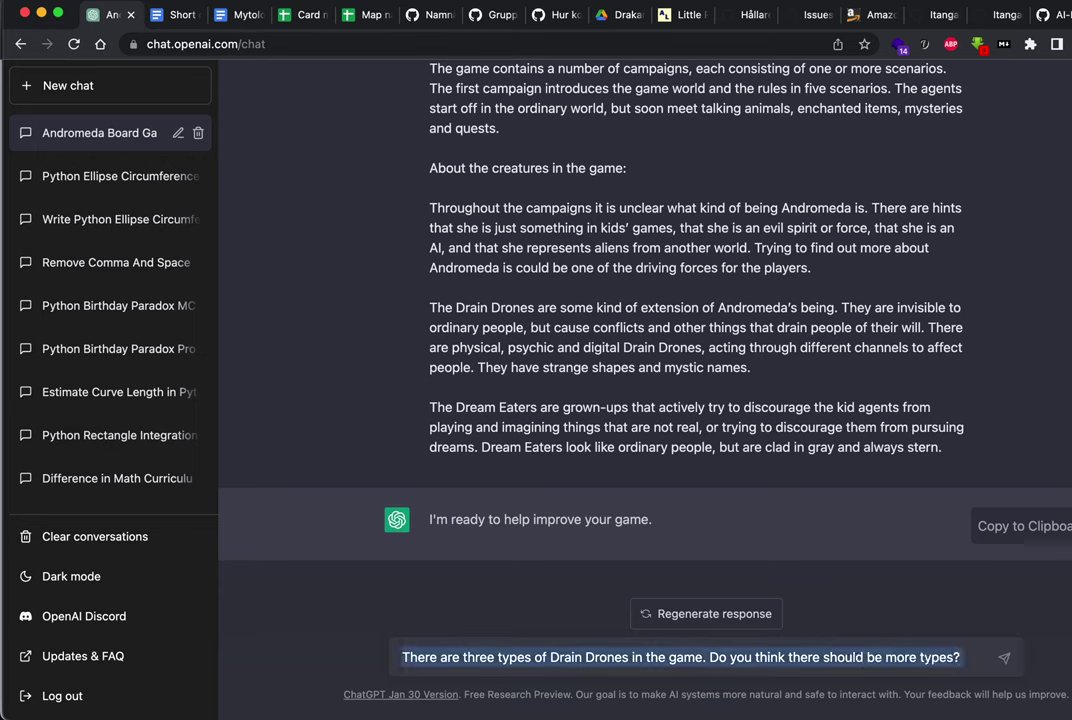
key(Return)
Step: Ask 'Can you summarize the game in 50 words or so?' and read the summary
text(Can you )
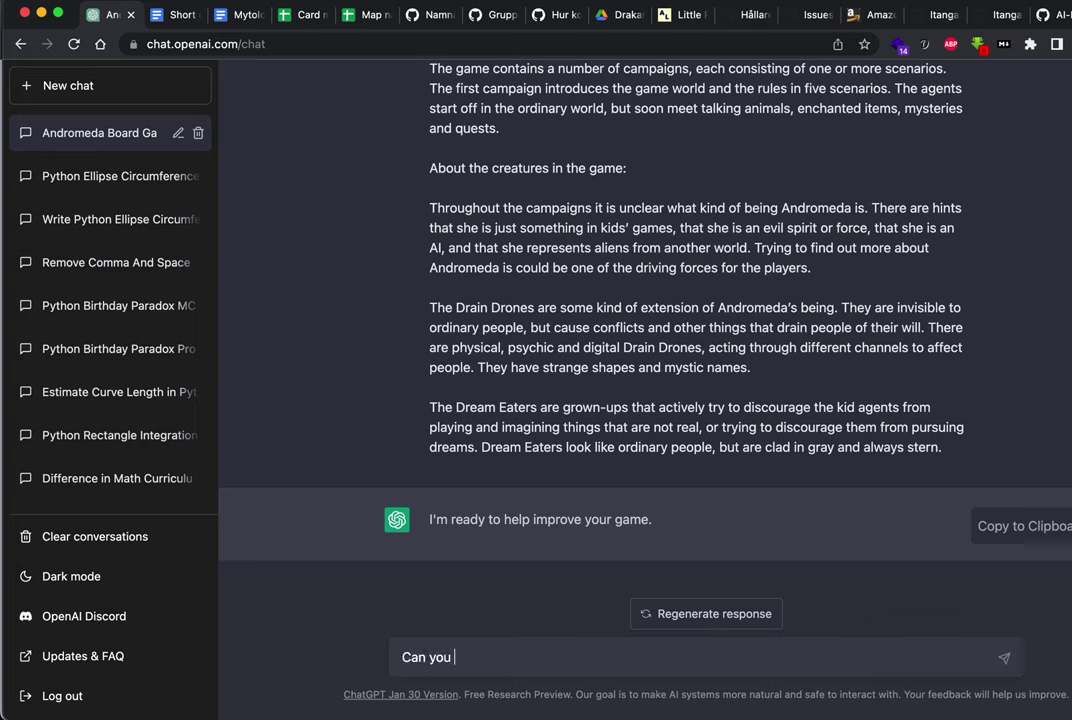
text(summarize the )
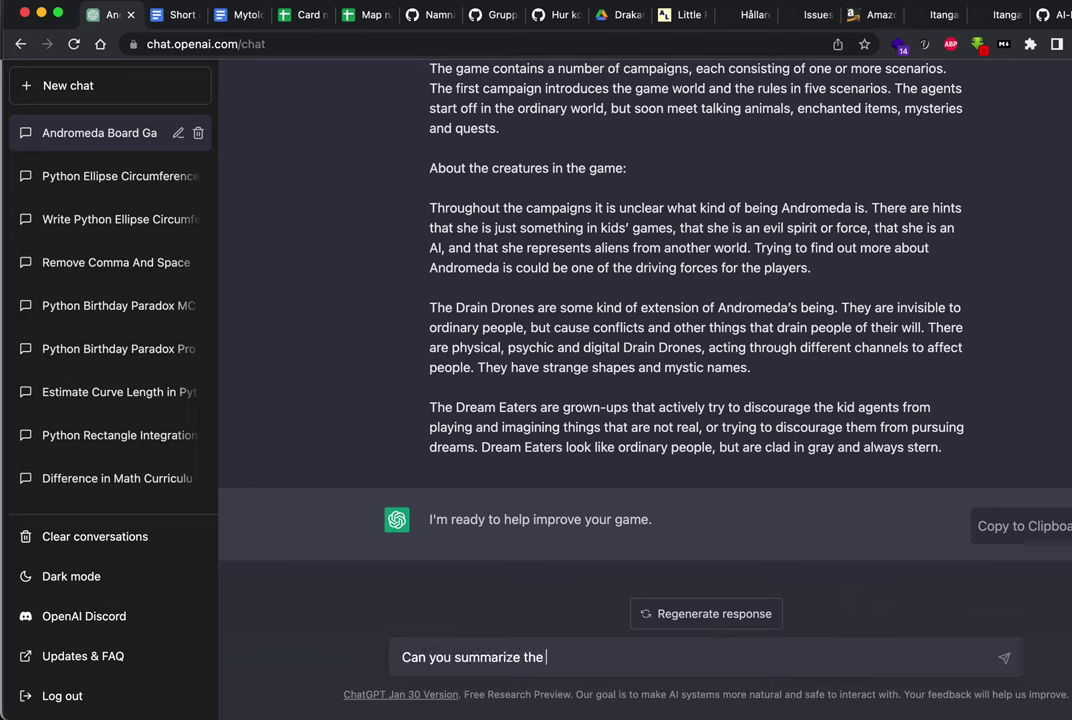
text(game in 50 words or so?)
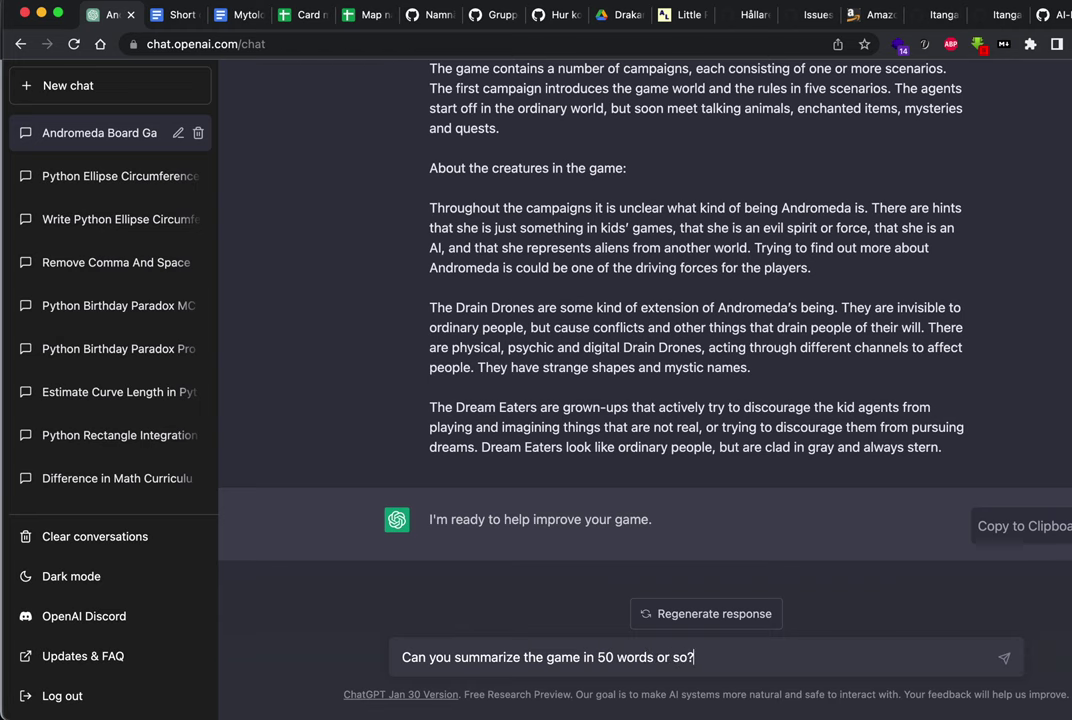
key(Return)
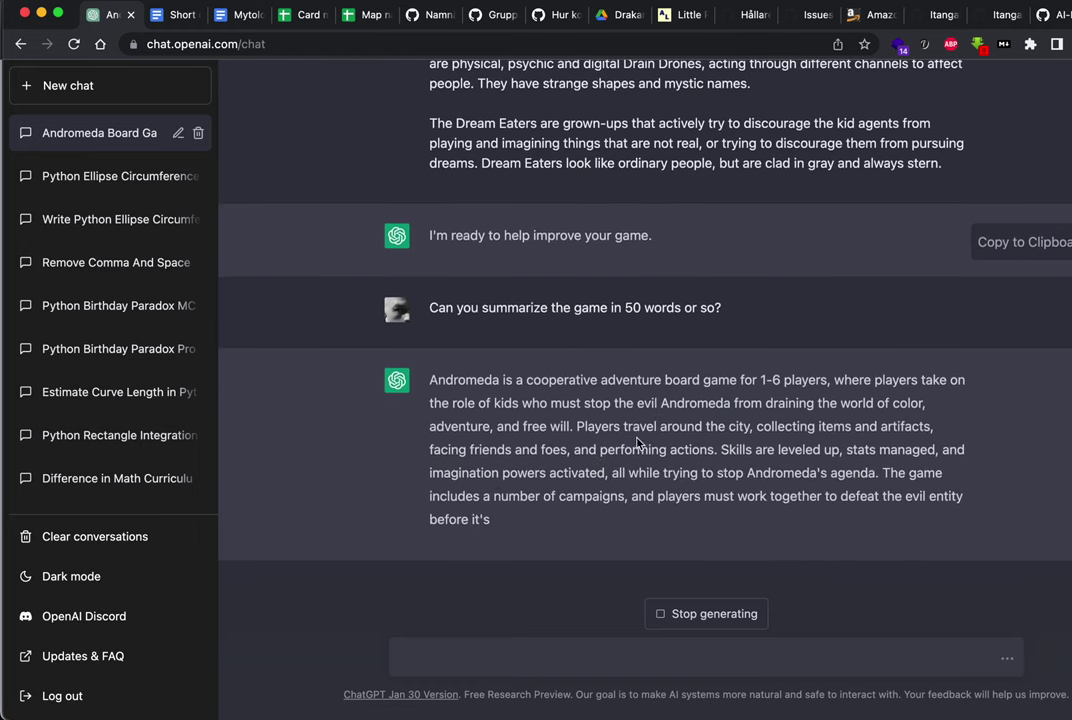
drag(625, 426, 742, 436)
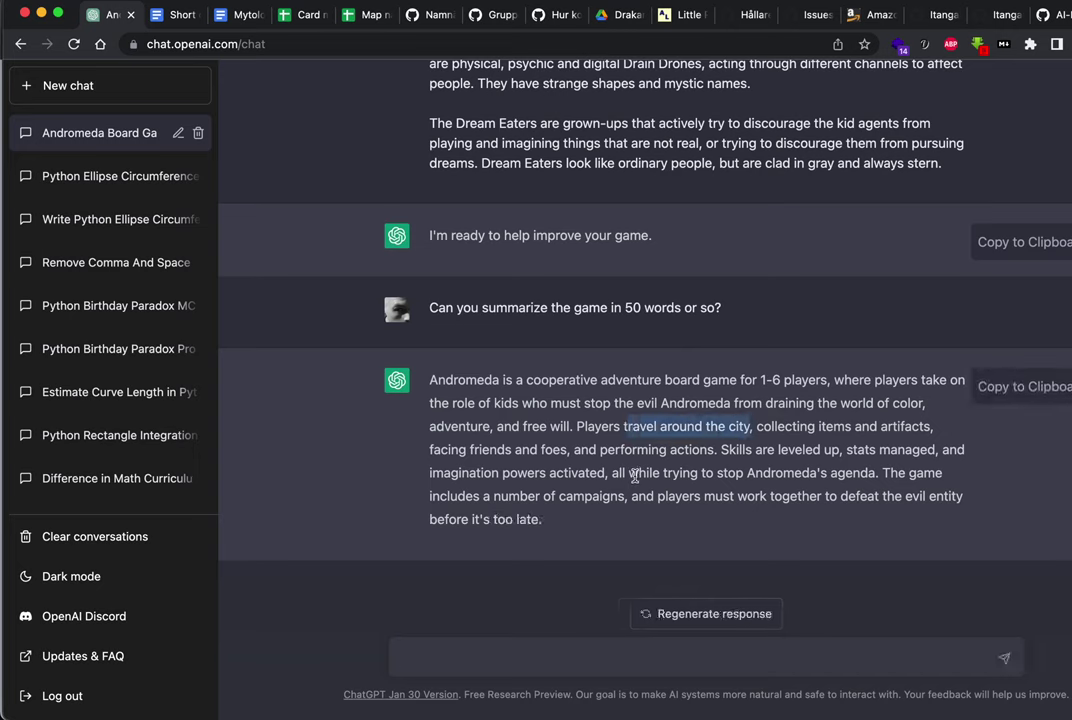
drag(629, 473, 634, 500)
click(634, 526)
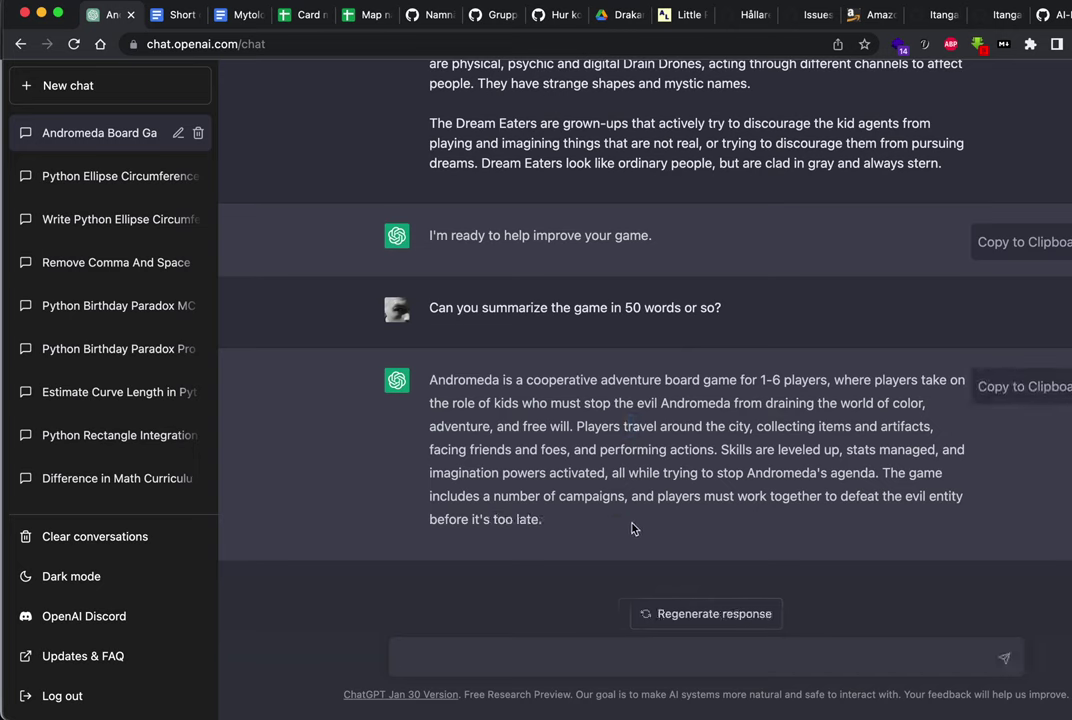
Step: Paste and send the question asking whether there should be more than three Drain Drone types
click(526, 652)
text(There are three types of Drain Drones in the game. Do you think there should be more types?)
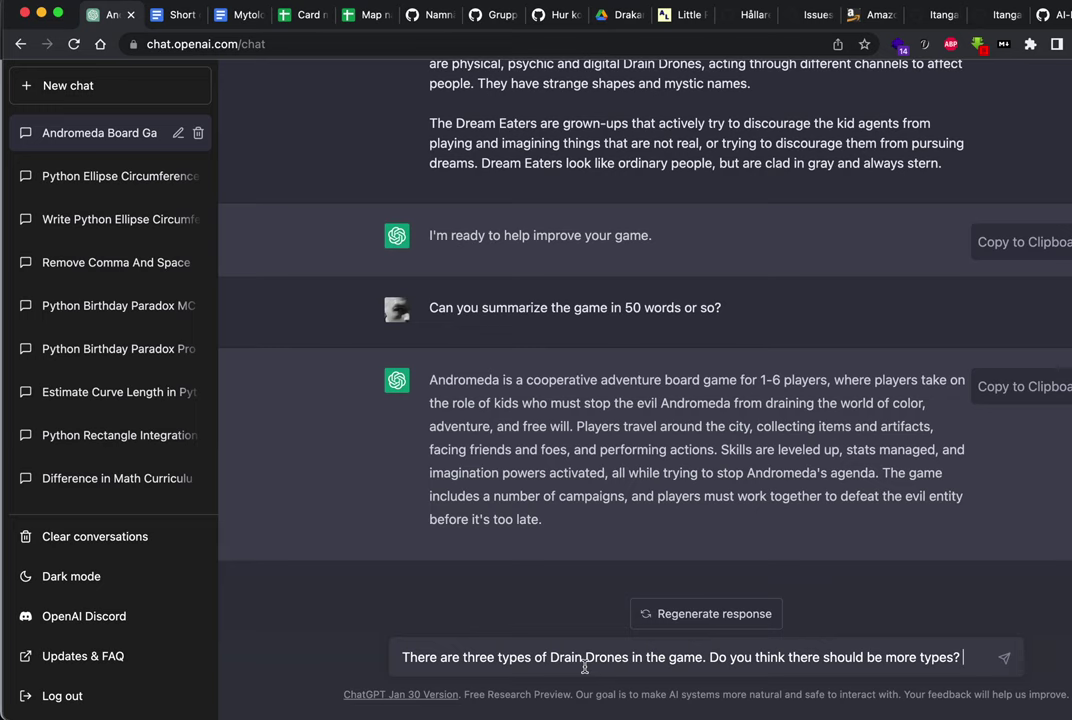
key(Return)
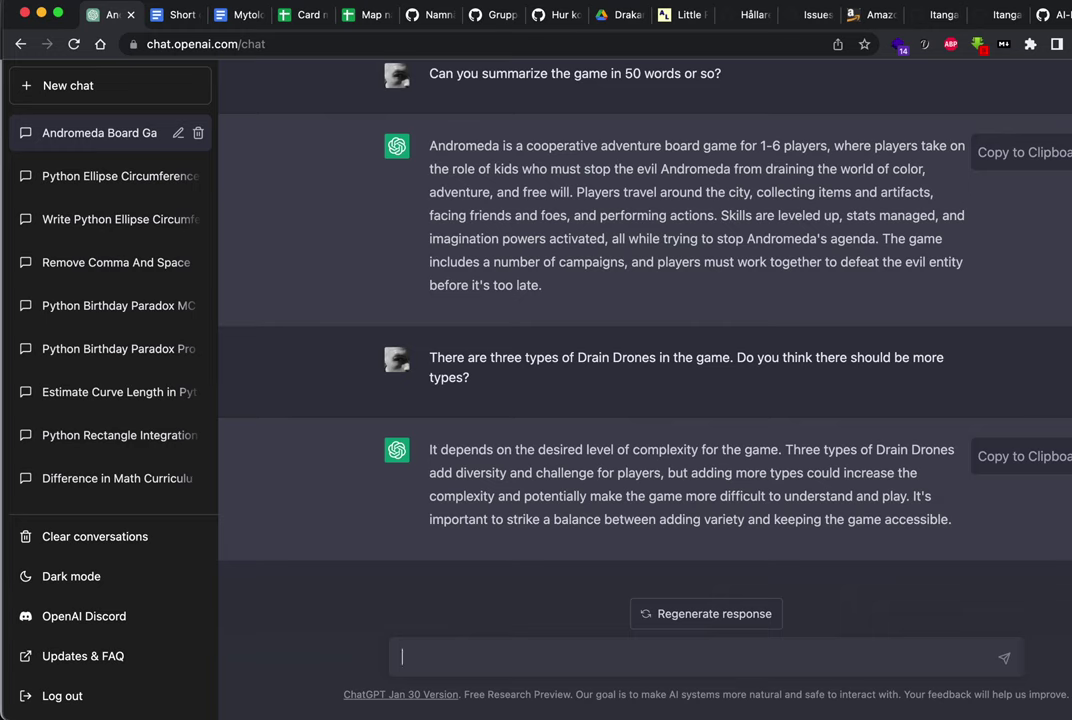
Step: Ask 'Can you give me 5 suggestions for new types?' of Drain Drones
text(Can you give me )
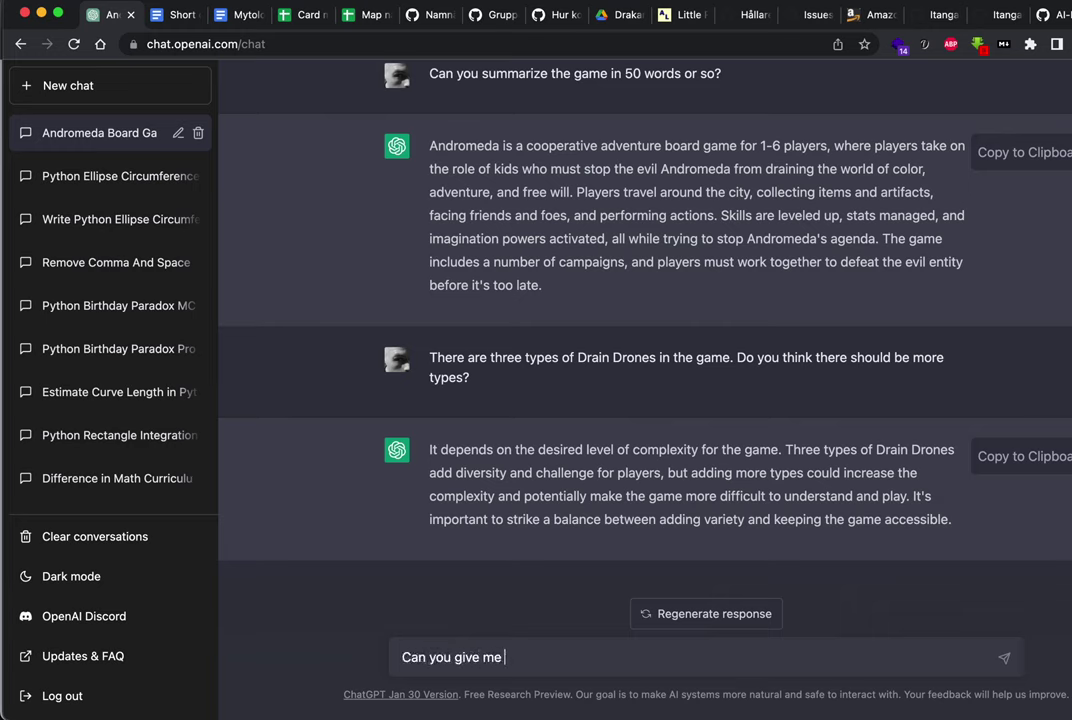
text(5 suggestions for new tupe)
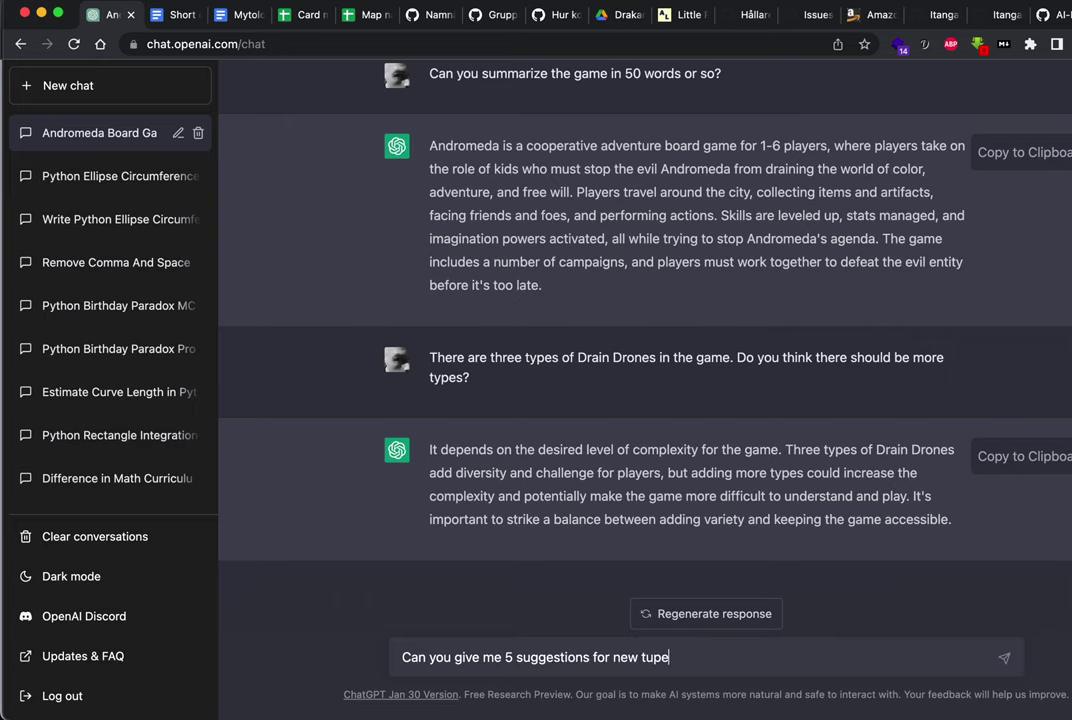
text(ypes?)
key(Return)
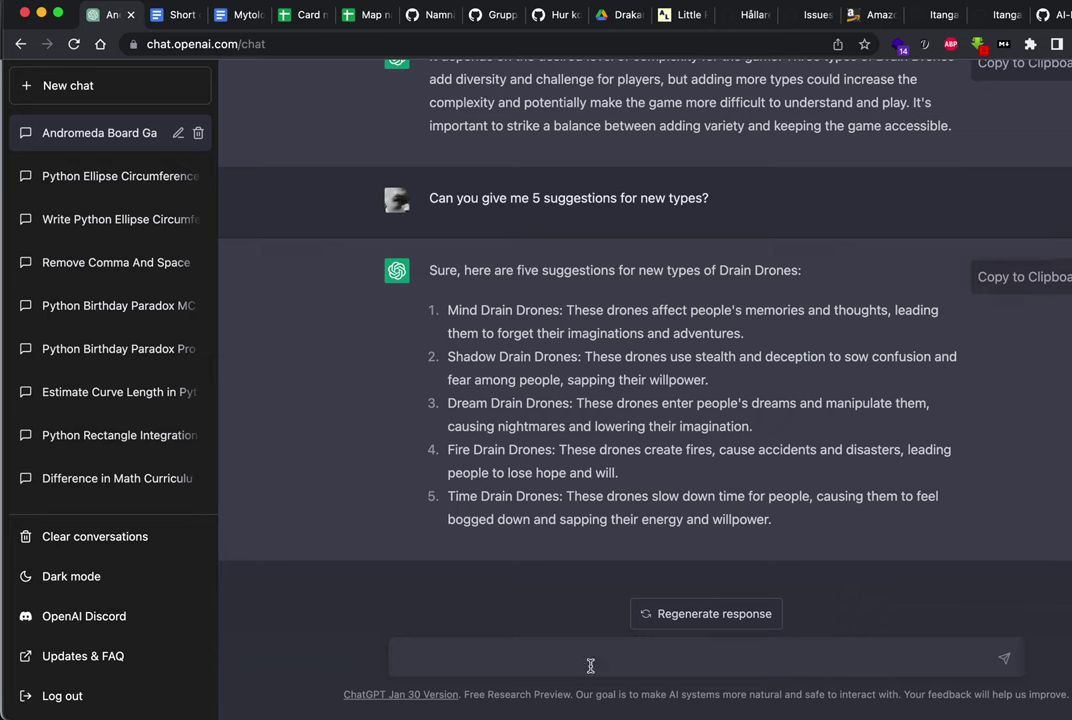
Step: Request names and descriptions for 10 psychic Drain Drones about situations where people feel their will lowered/drained
drag(452, 495, 543, 519)
click(585, 517)
text(Can you give me names an)
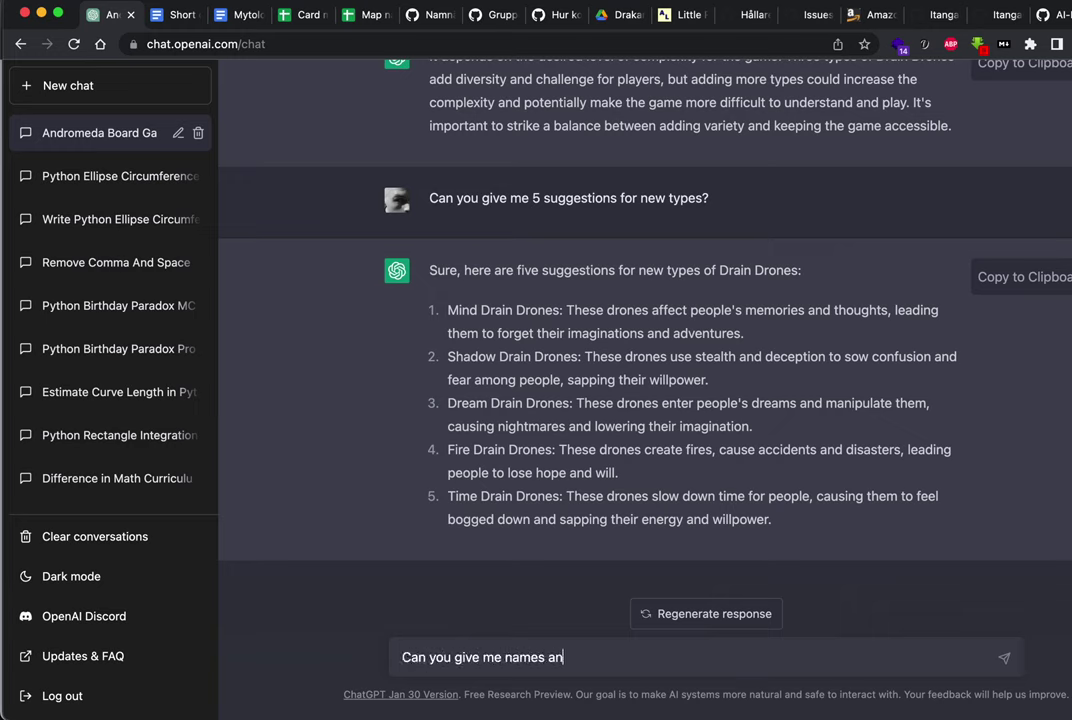
text(d short descriptions for )
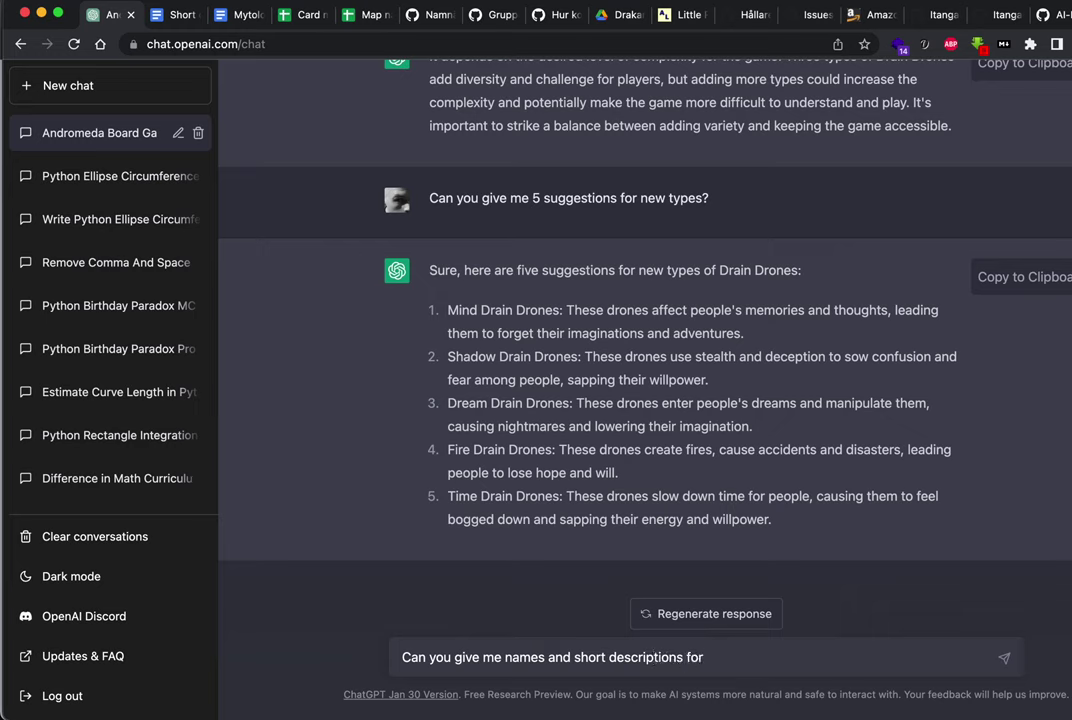
text(10 psychic Drain Drones)
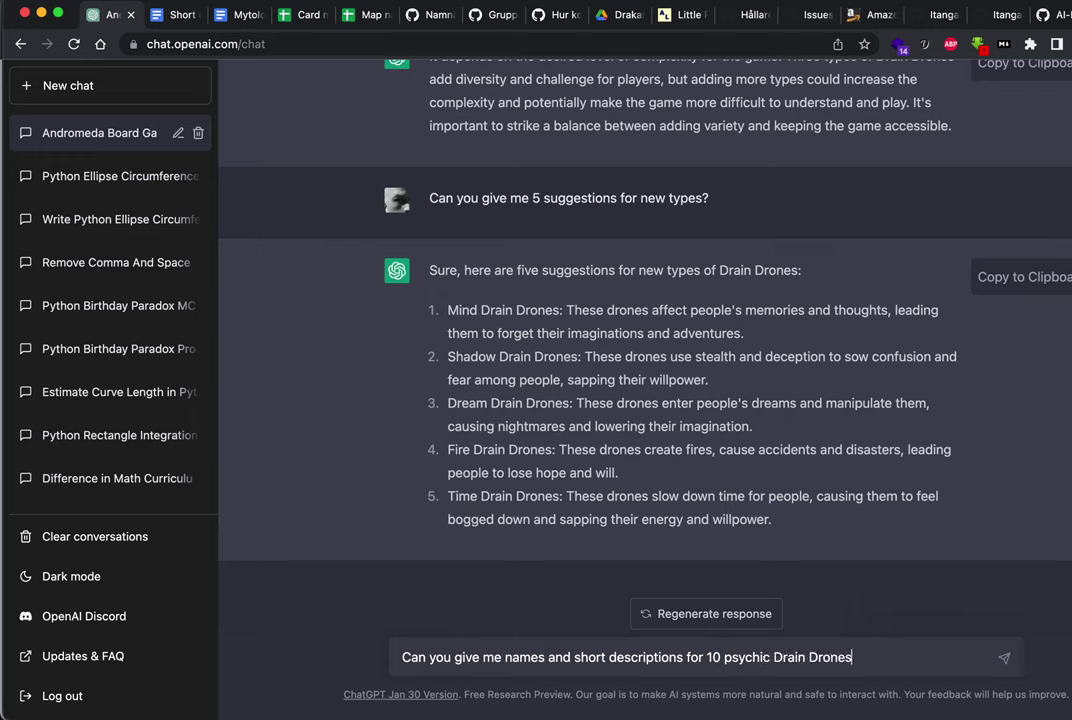
text(? I want them to relate to)
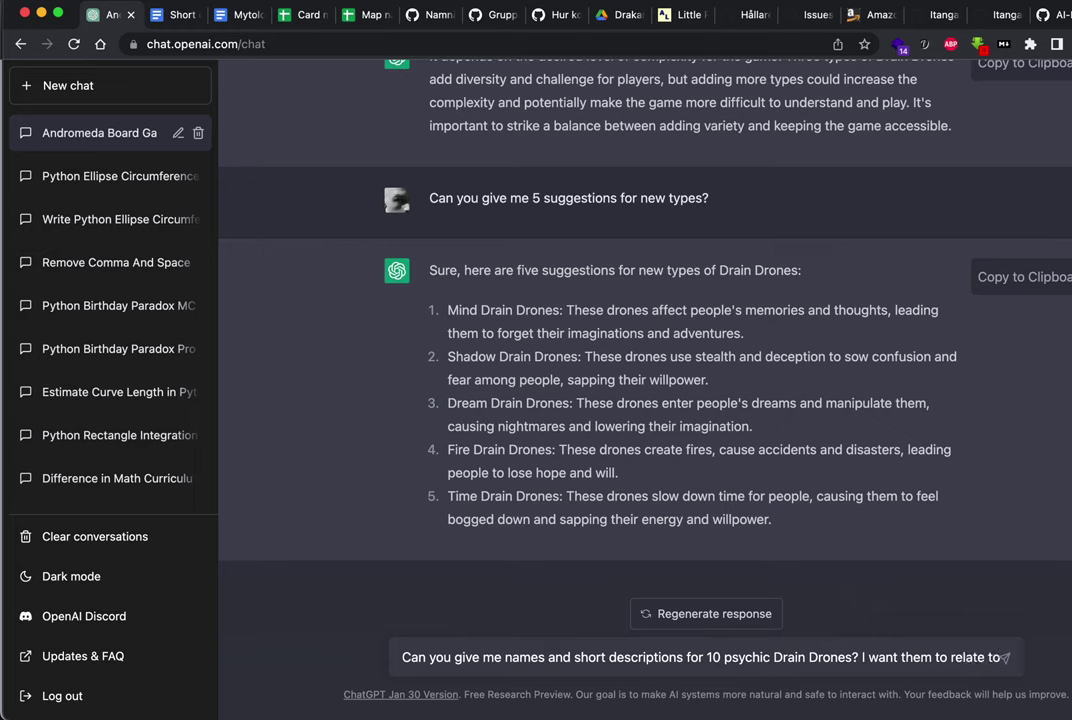
text( every)
key(BackSpace)
key(BackSpace)
key(BackSpace)
key(BackSpace)
key(BackSpace)
key(BackSpace)
text(real)
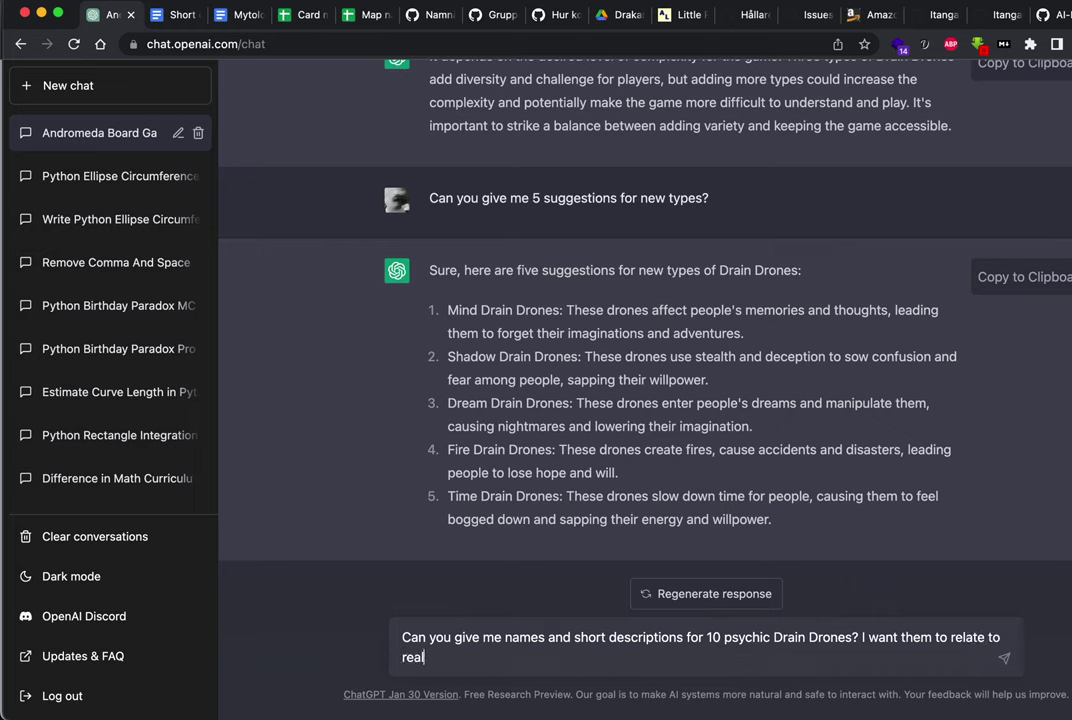
text(istic situations where people)
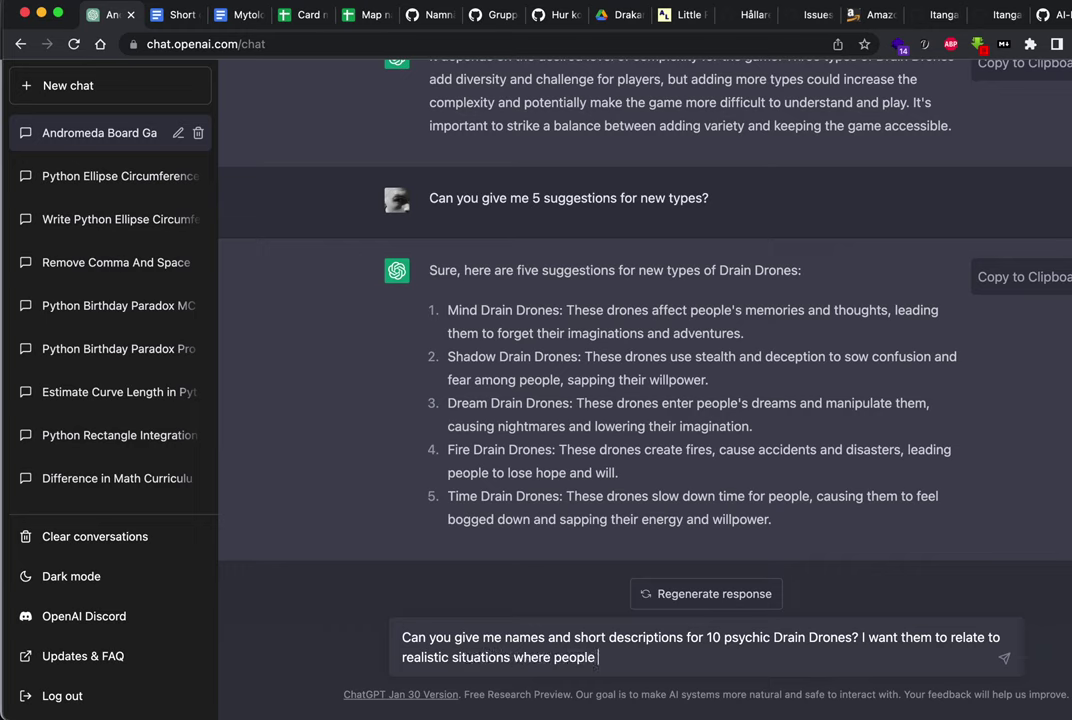
text(feel that their wi)
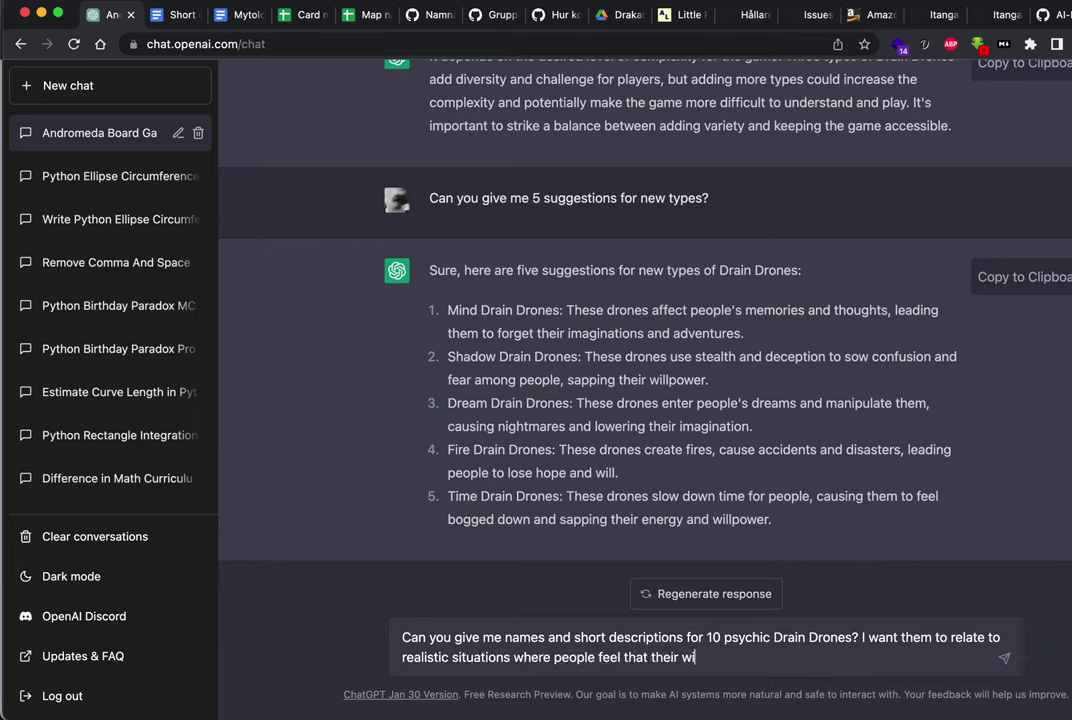
text(ll is lowered.)
key(Left)
text(/drained)
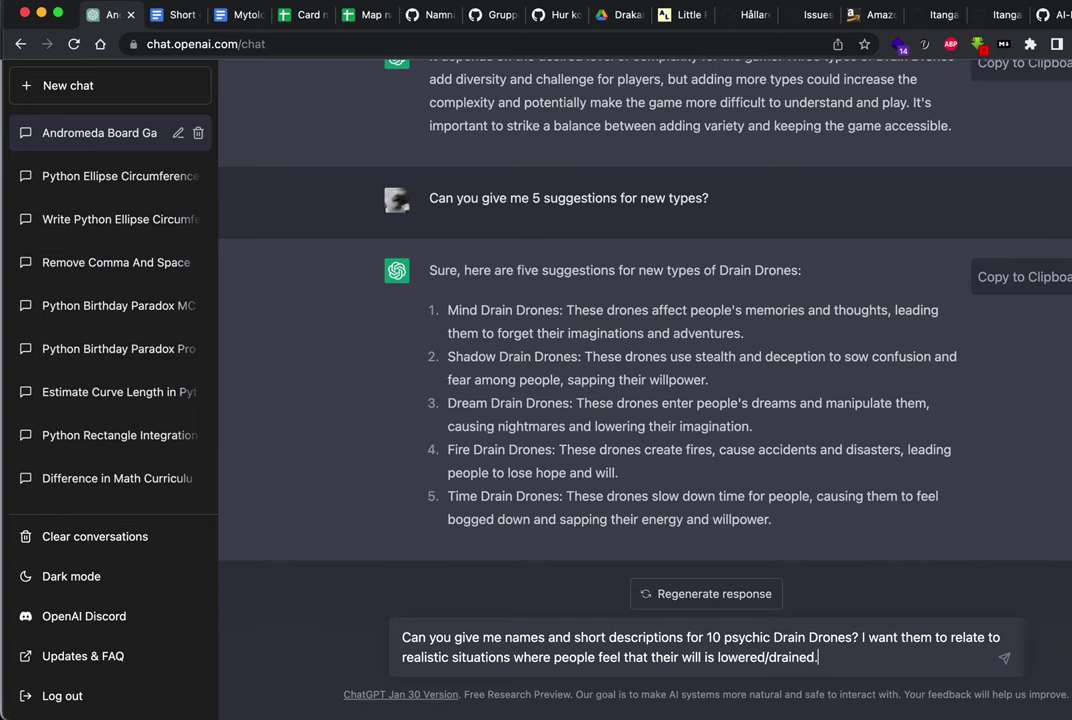
key(Return)
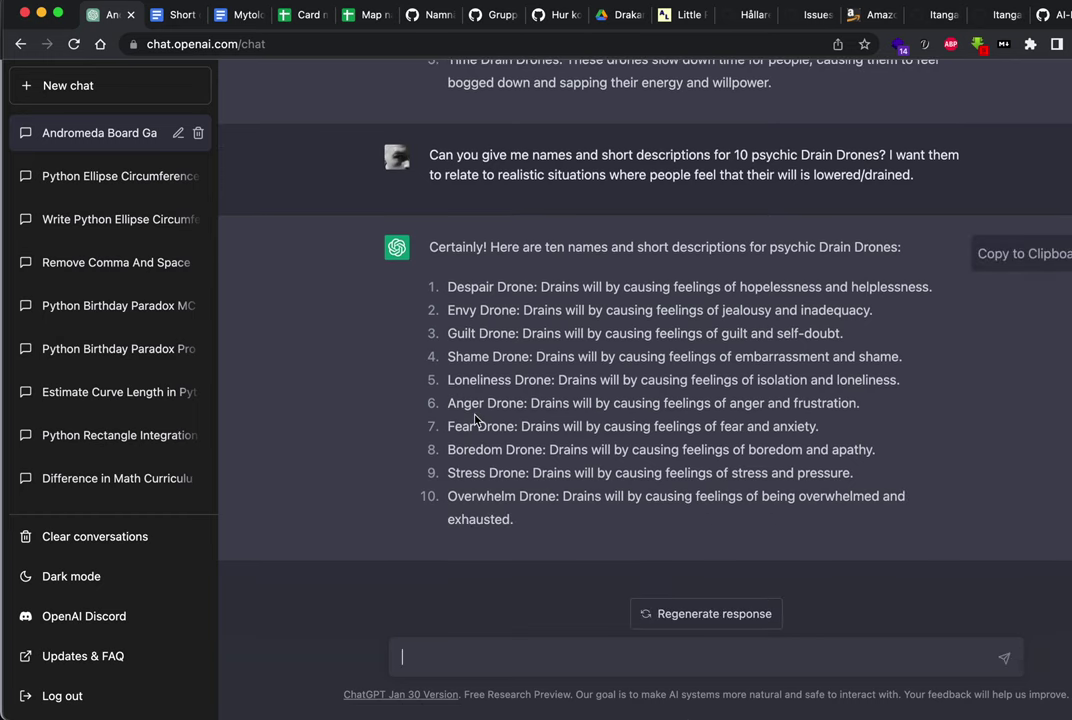
click(176, 24)
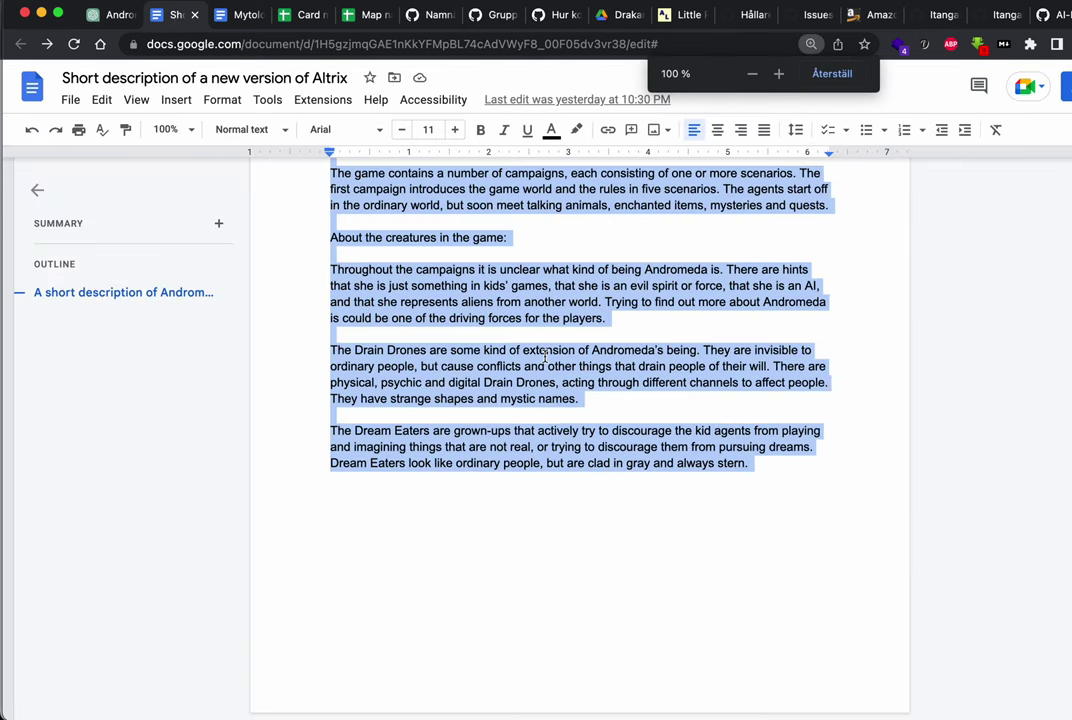
scroll(576, 357, up, 5)
click(576, 357)
scroll(576, 357, down, 20)
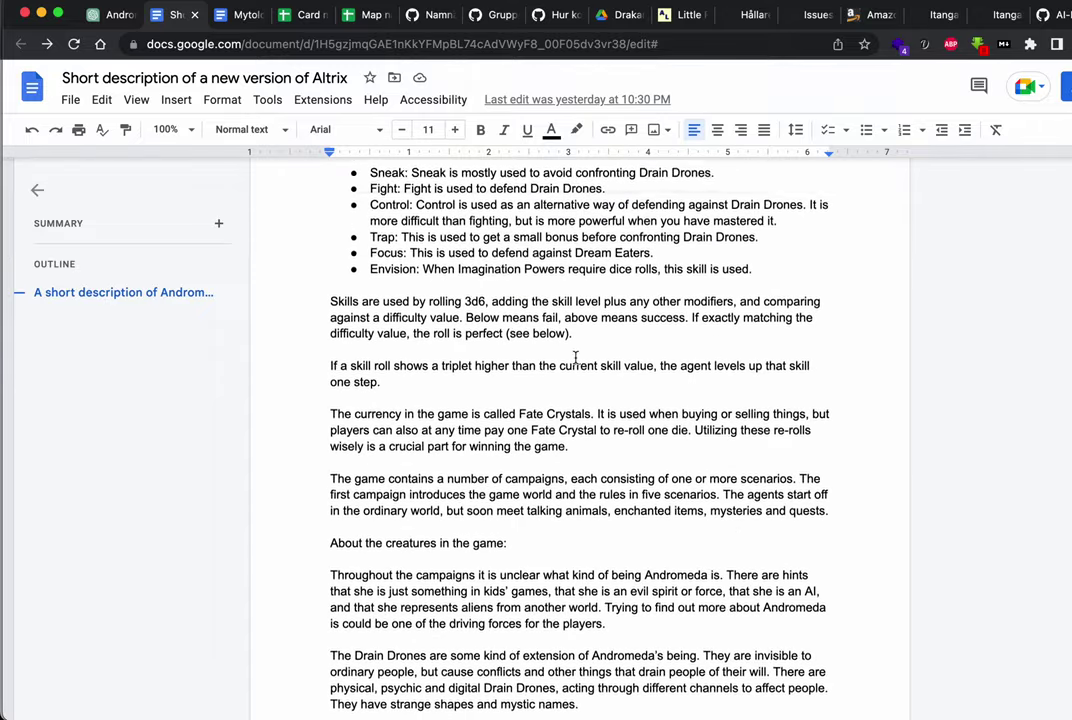
scroll(576, 357, up, 20)
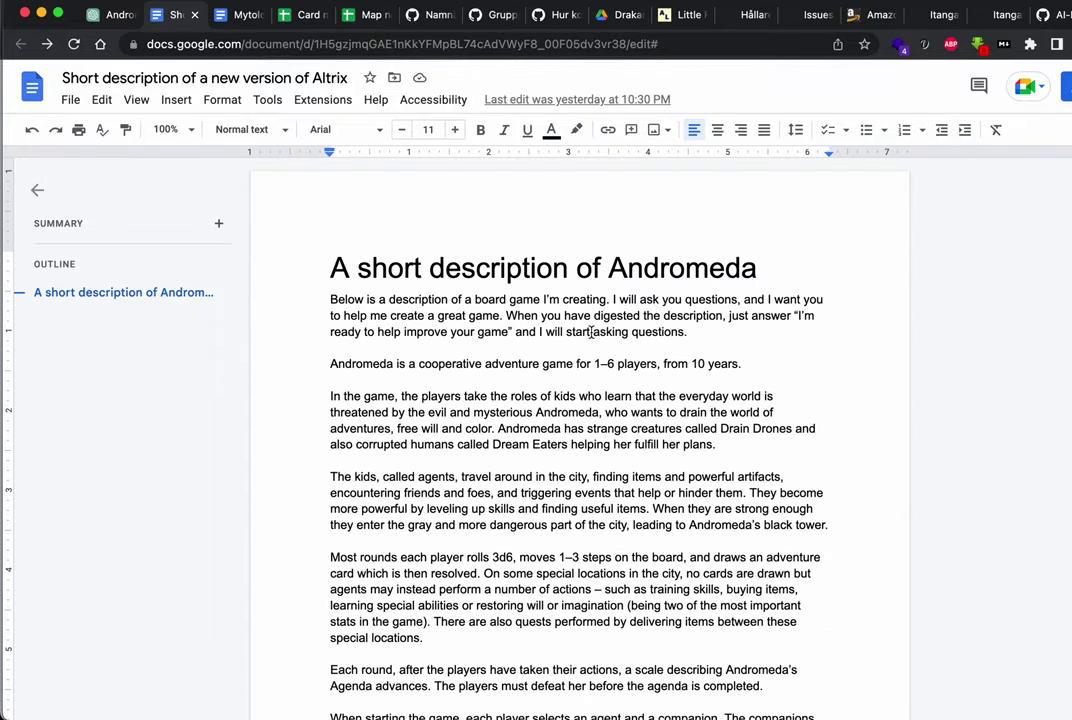
click(722, 344)
scroll(676, 447, down, 10)
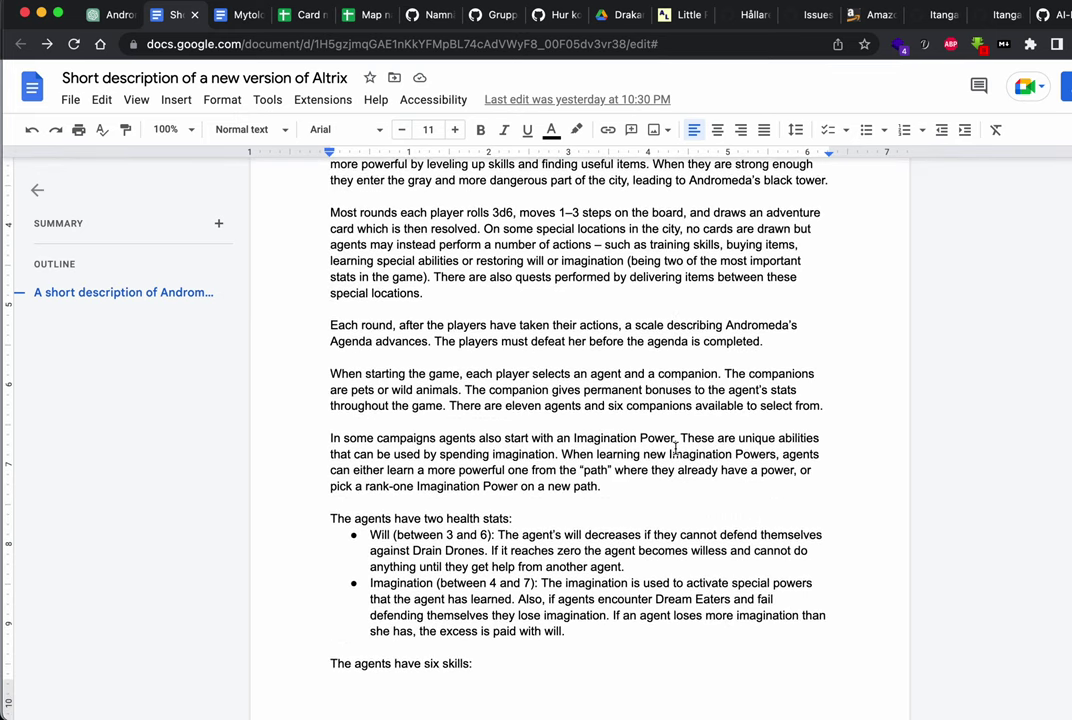
scroll(676, 447, down, 6)
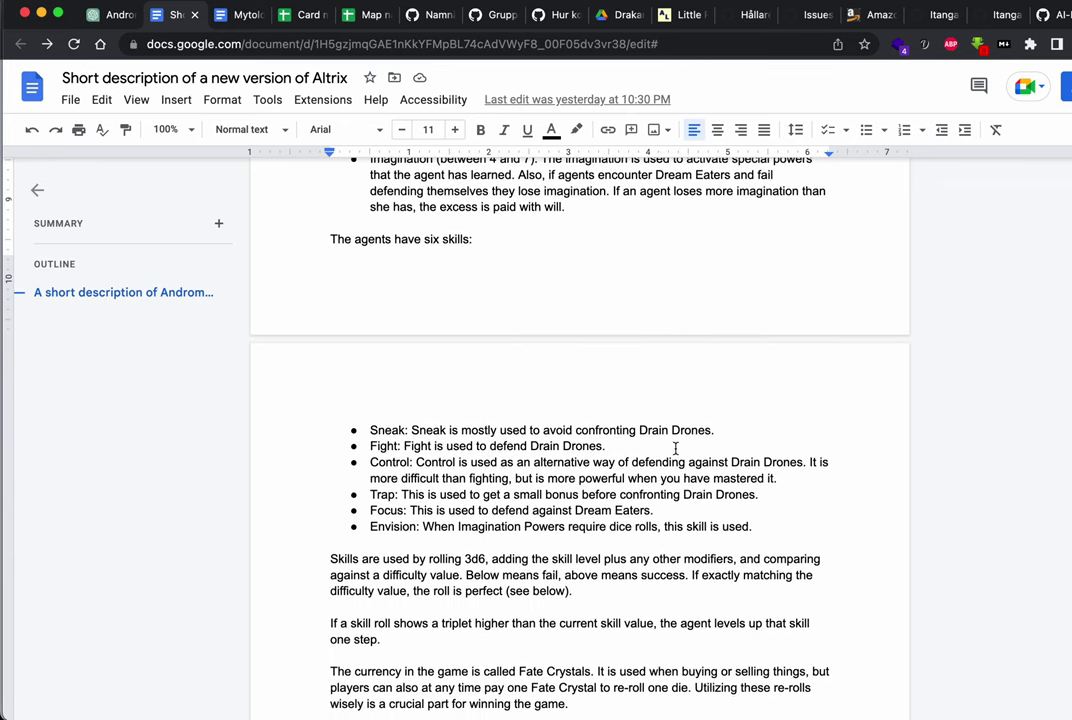
scroll(676, 448, up, 16)
key(ctrl+shift+Tab)
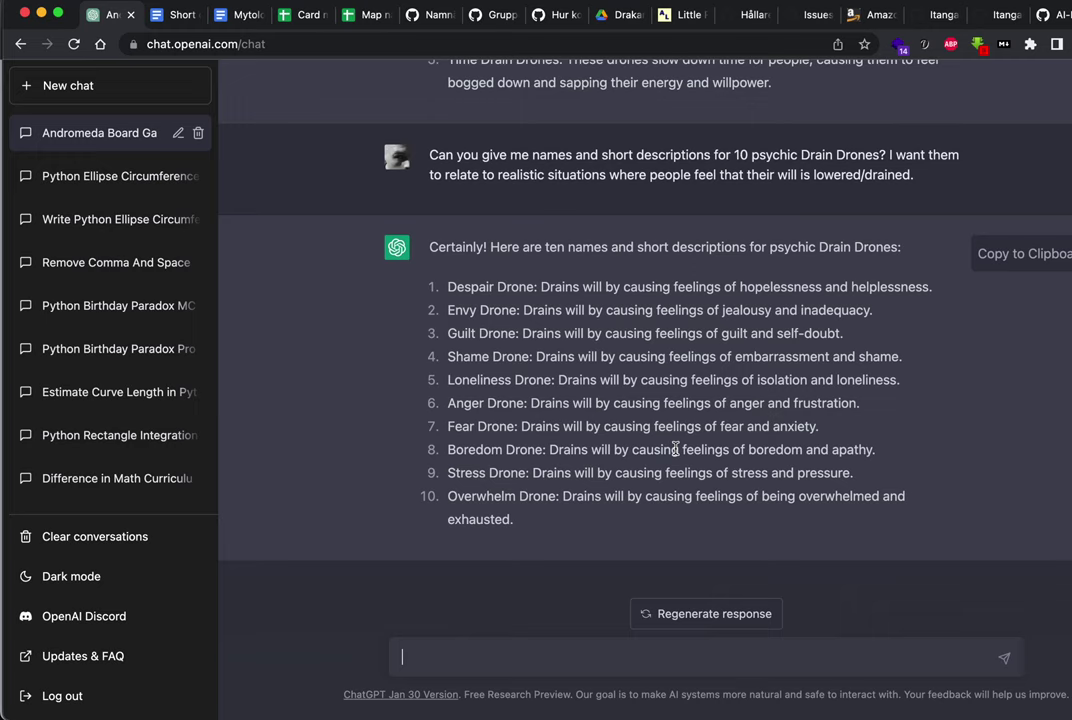
Step: Ask 'How do you think this game could be made more available to 10-year-olds?'
text(One importa)
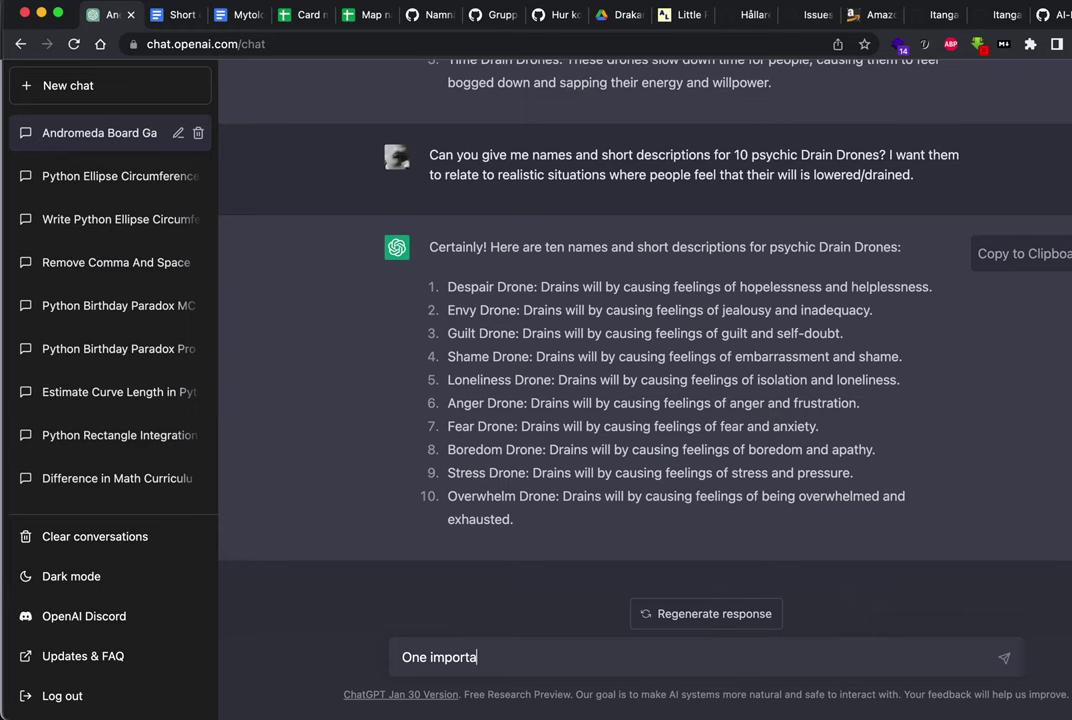
key(super+BackSpace)
text(How do you think this game to)
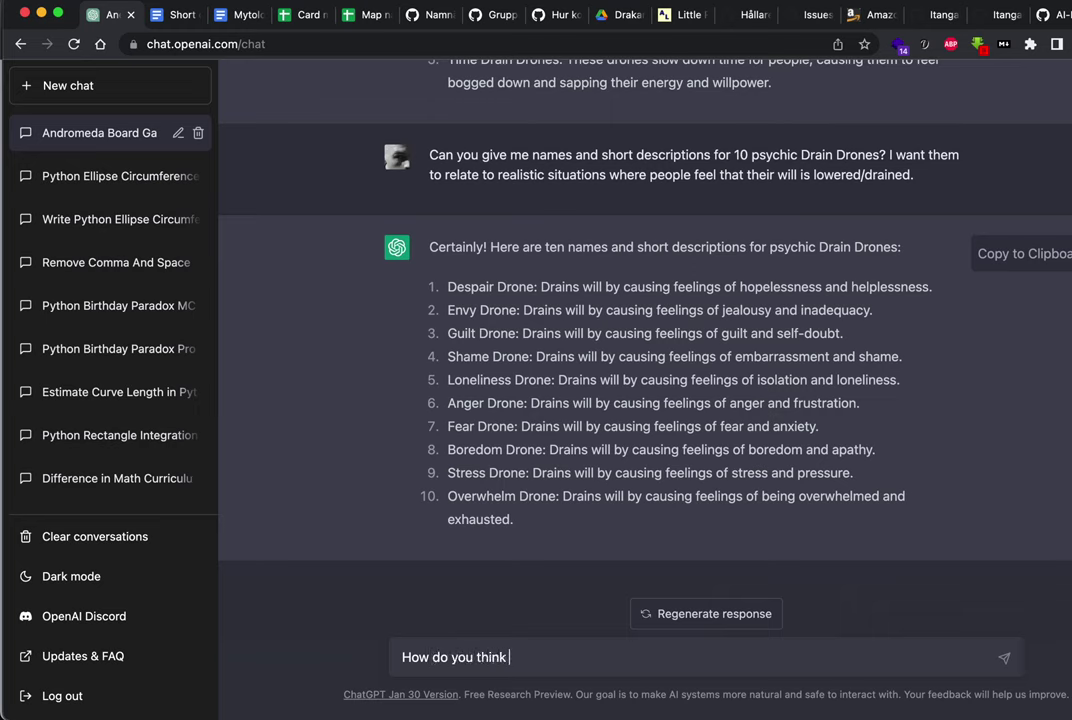
key(BackSpace)
key(BackSpace)
text(cou)
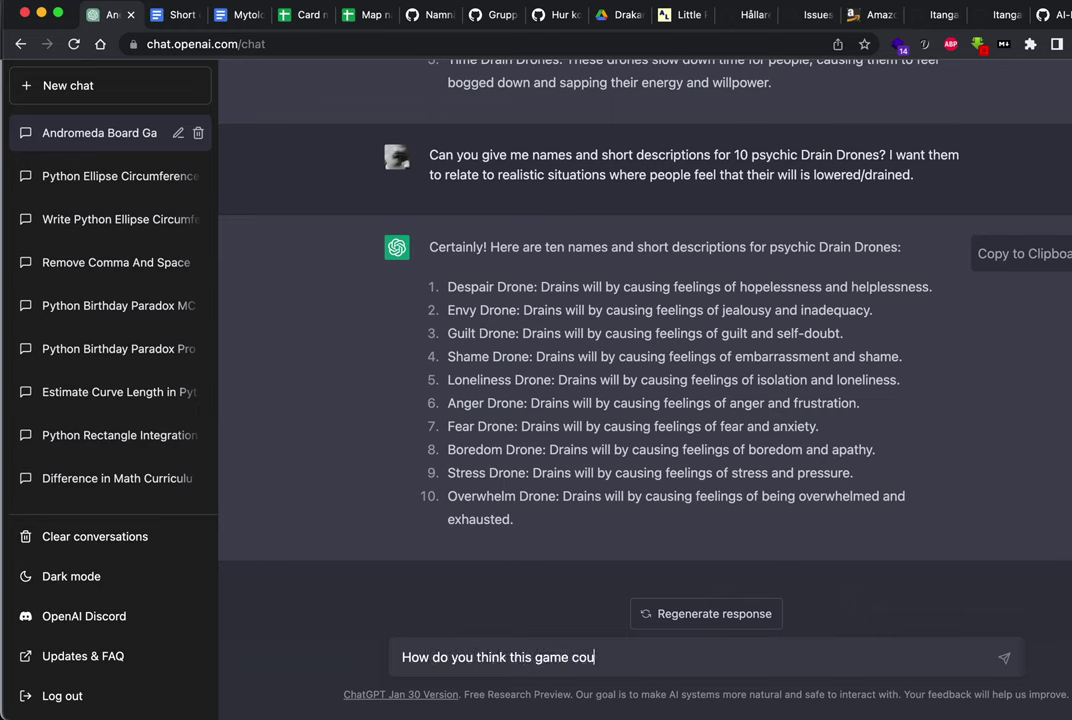
text(ld be made more )
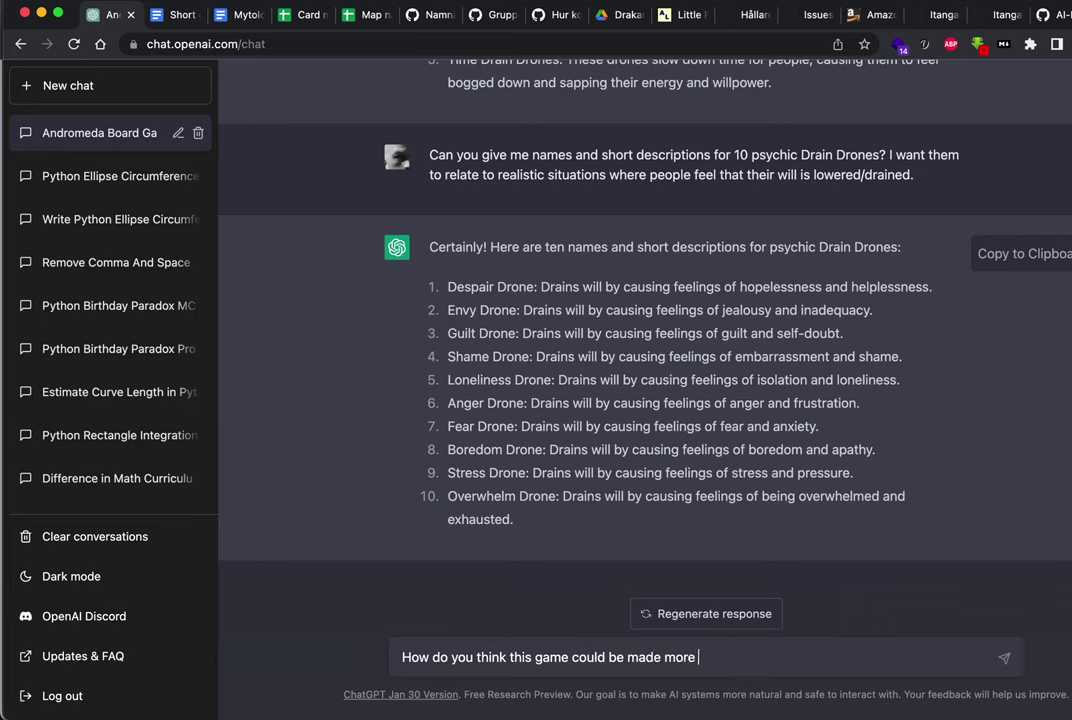
text(available to 10-year o)
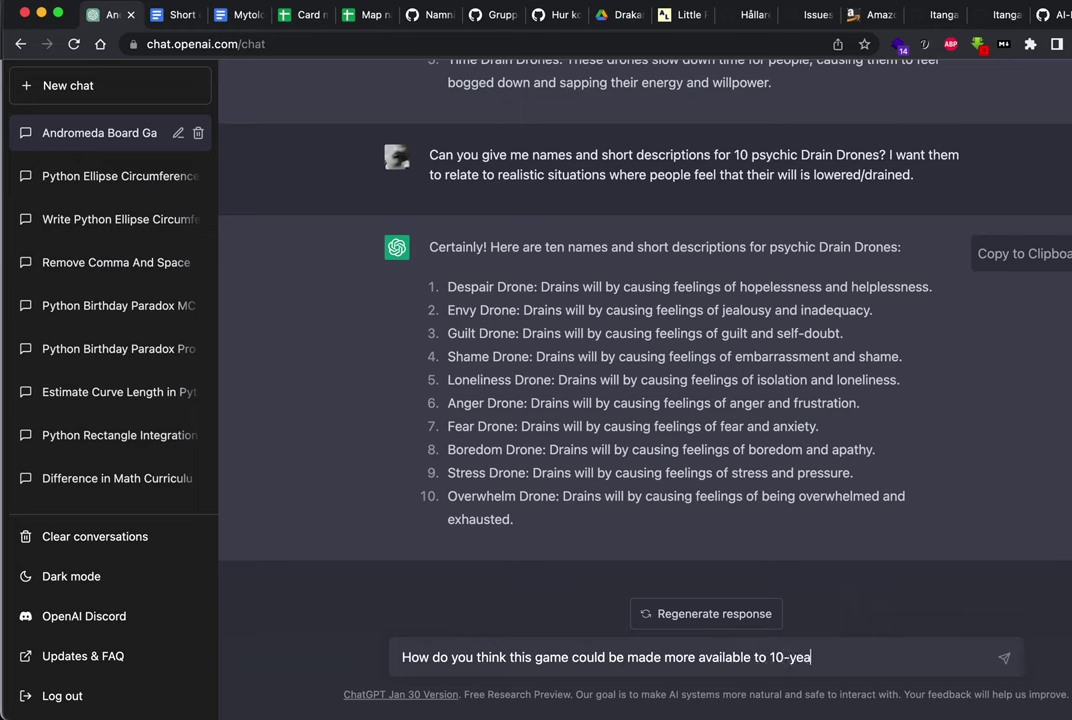
key(BackSpace)
key(BackSpace)
text(-olds?)
key(Return)
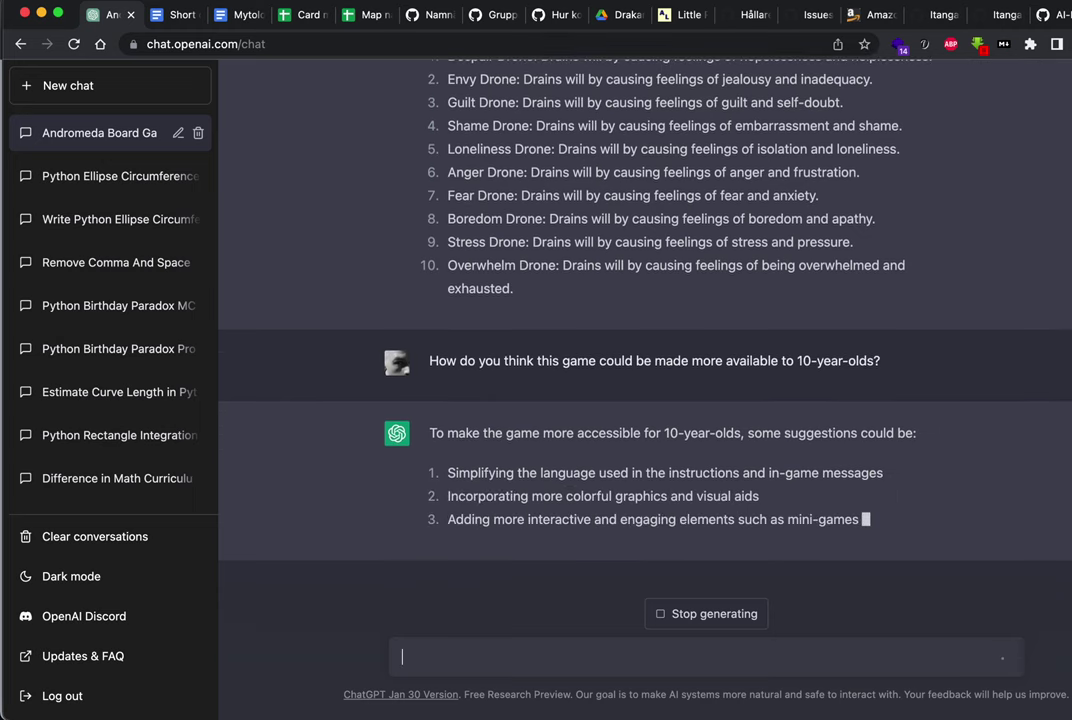
Step: Ask 'What do you think is the most complex thing to learn in the game?'
text(What )
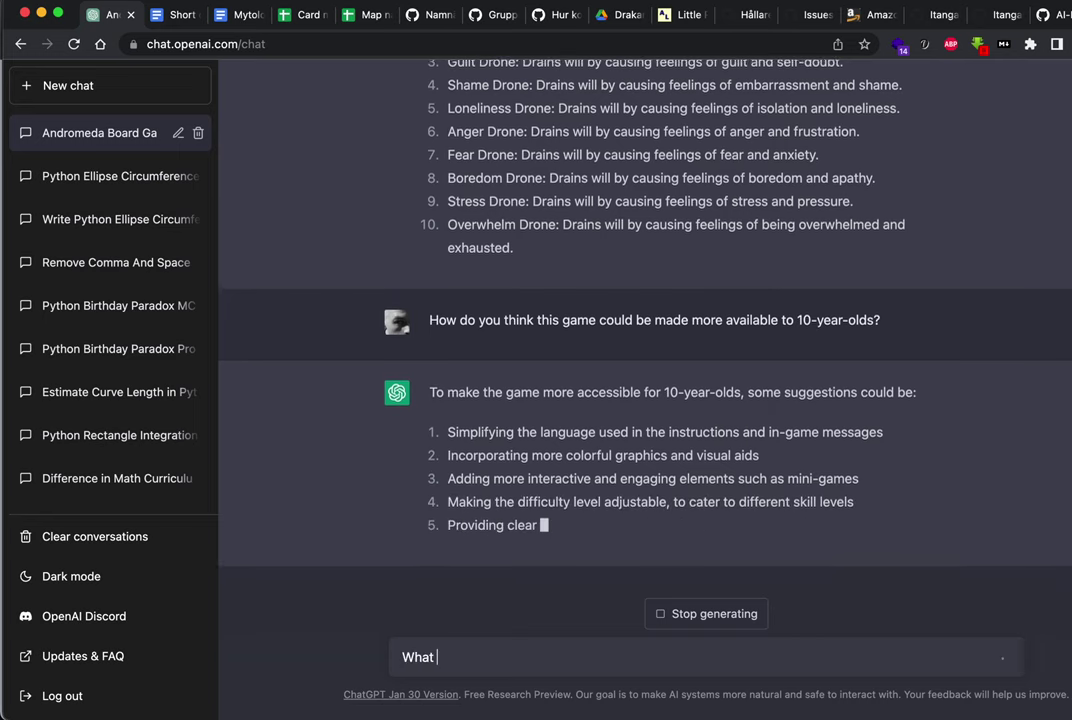
text(do you)
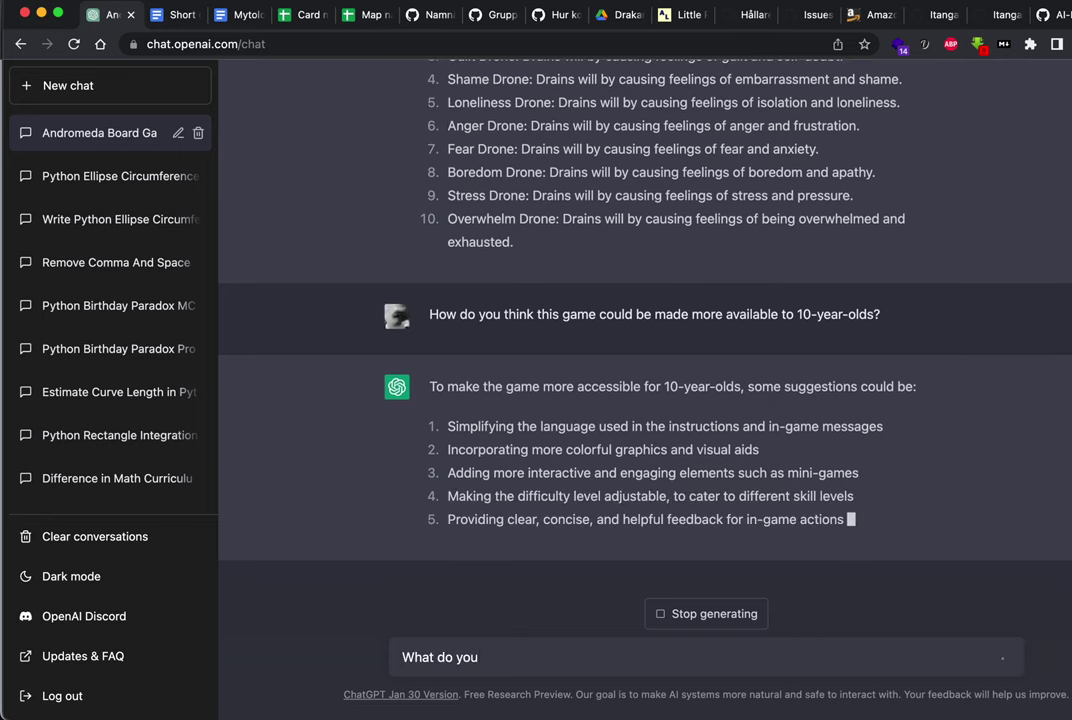
text( think is the most com)
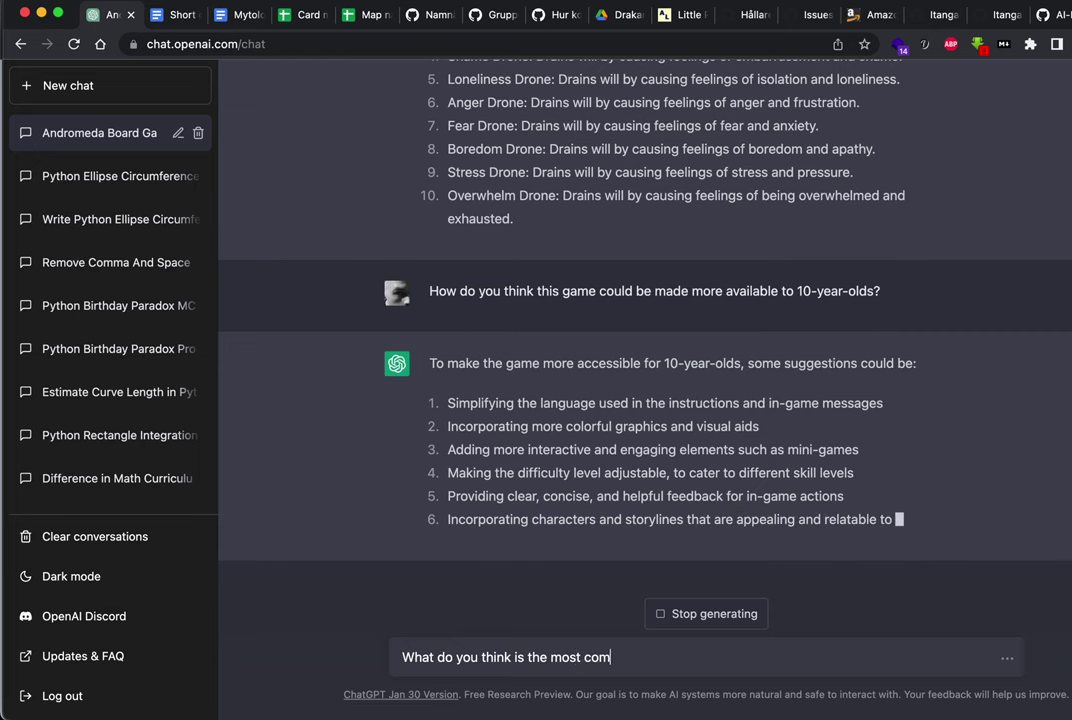
text(plex thin)
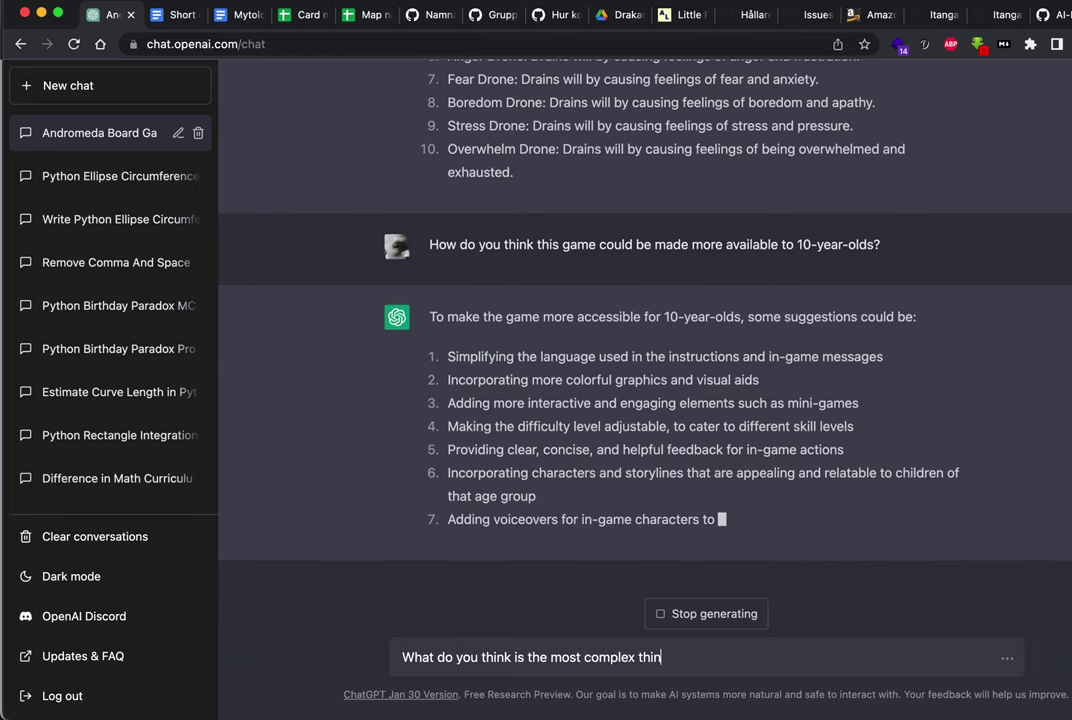
text(g to lear)
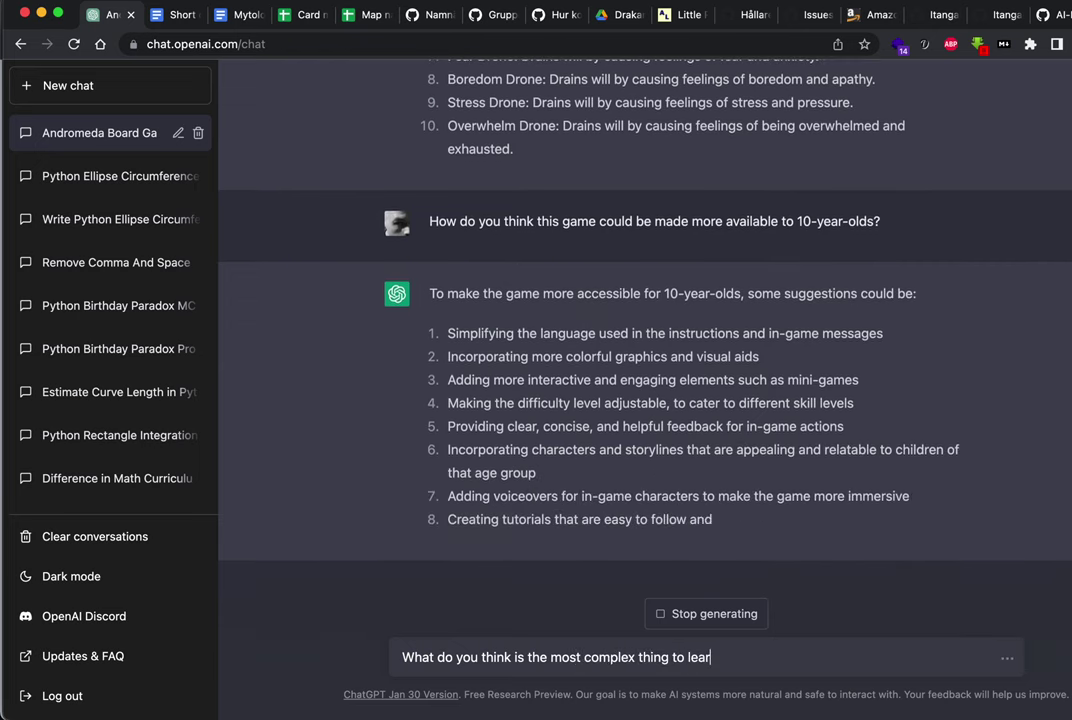
text(n in the game?)
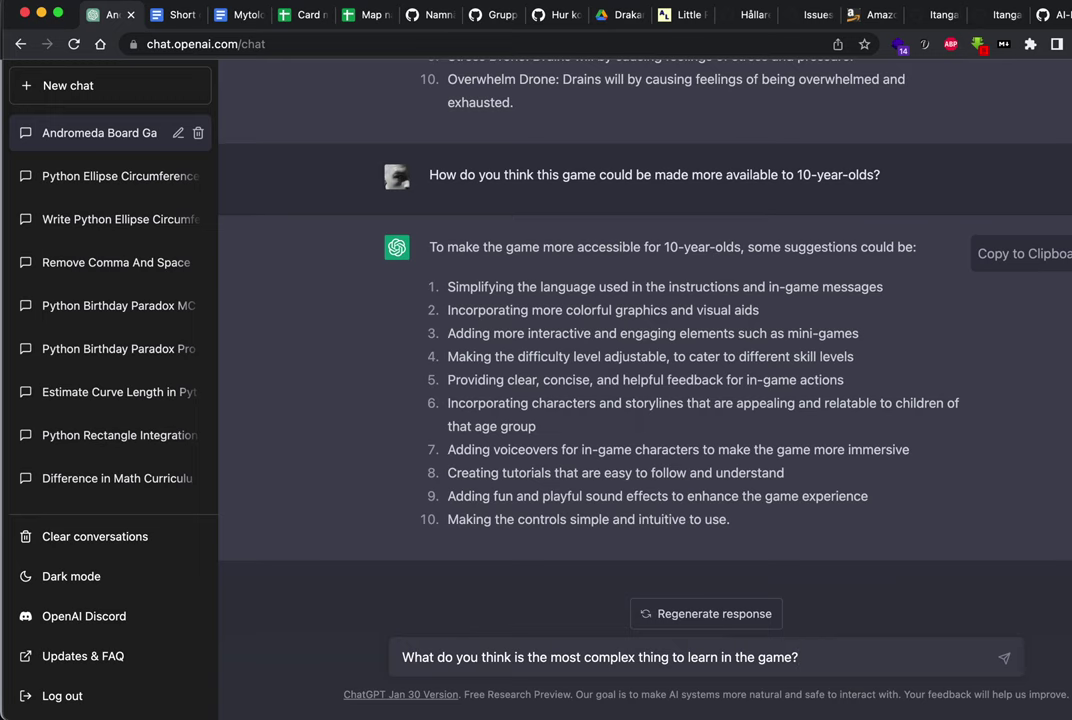
key(Return)
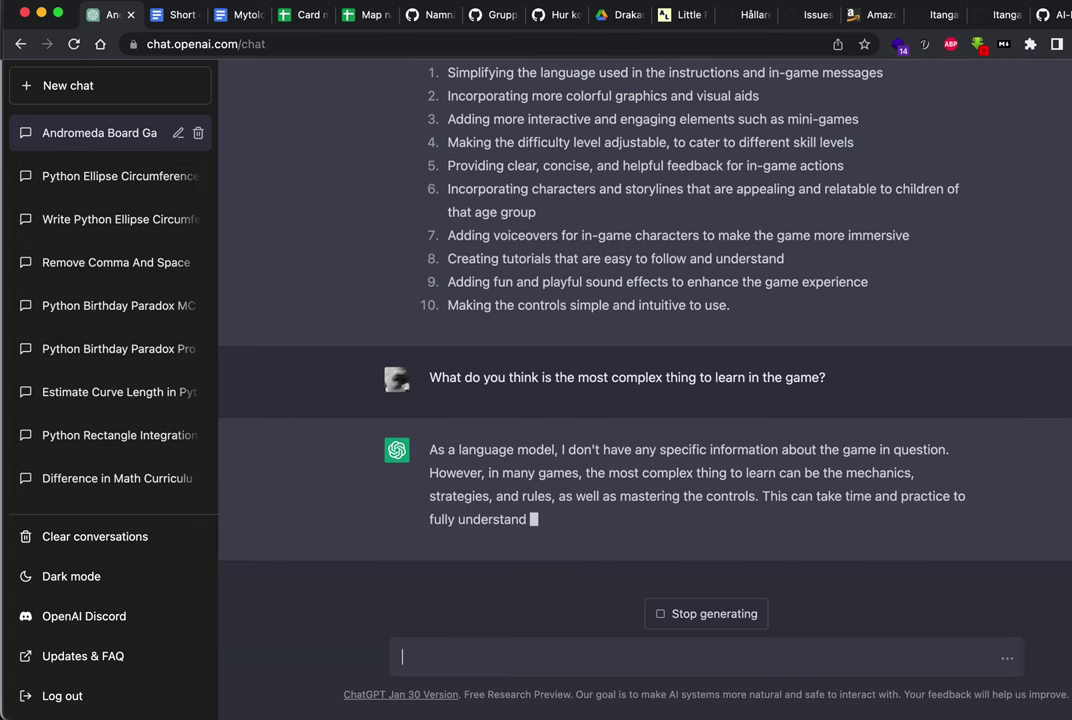
scroll(745, 270, up, 4)
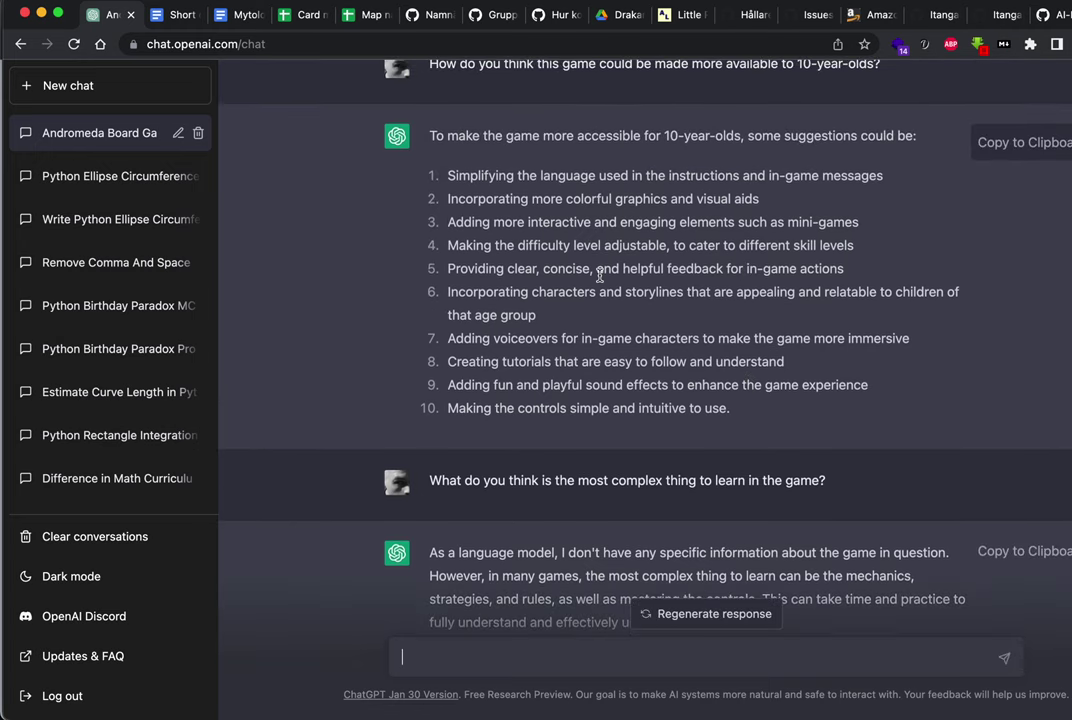
scroll(600, 278, up, 1)
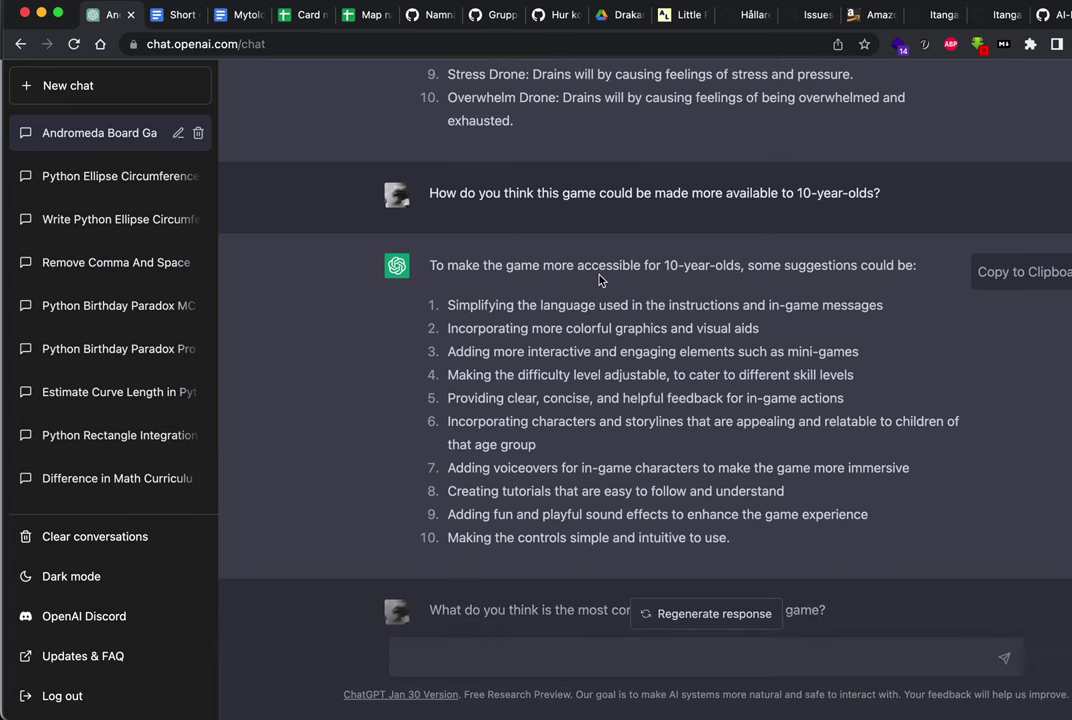
scroll(600, 280, up, 6)
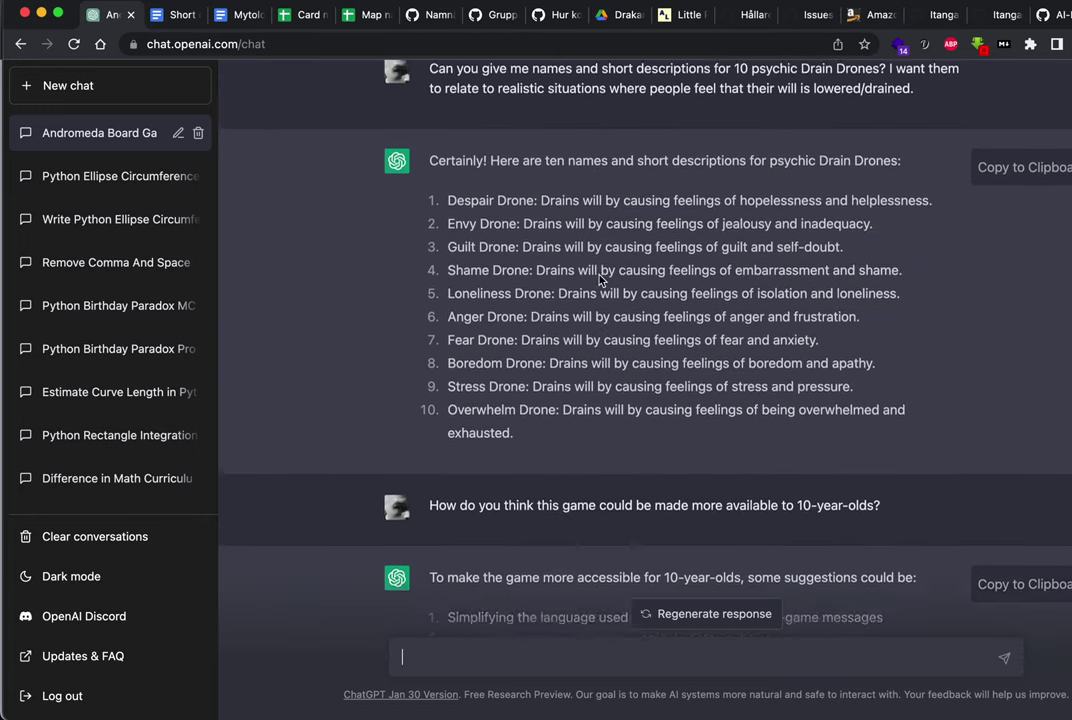
scroll(601, 280, up, 2)
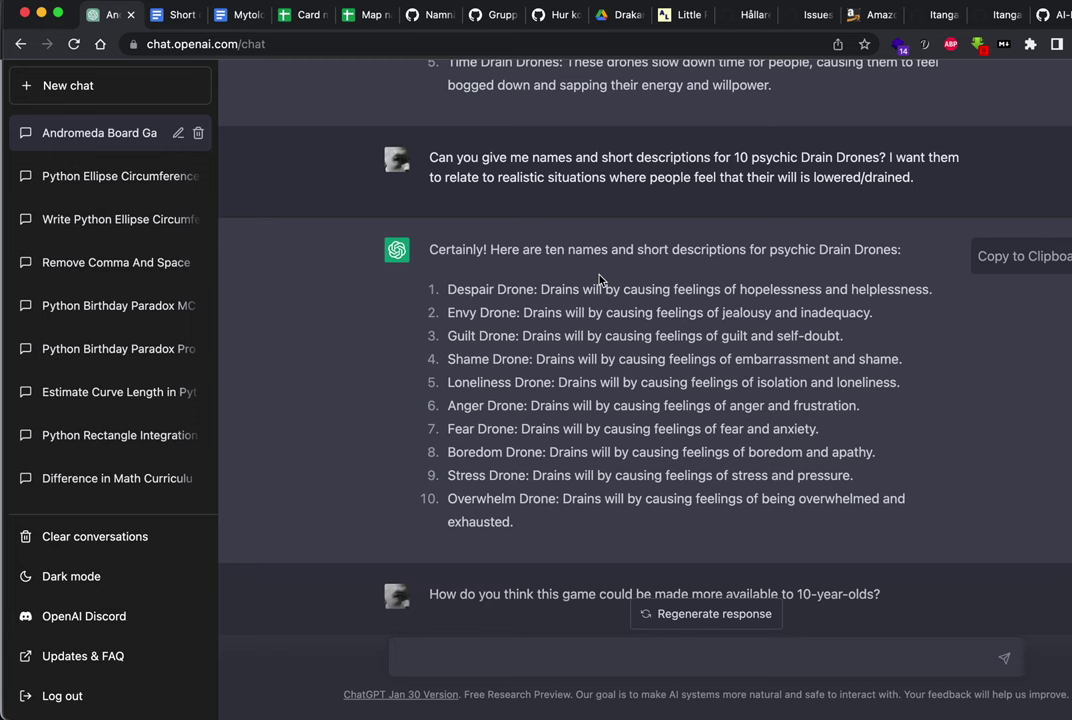
scroll(600, 280, down, 9)
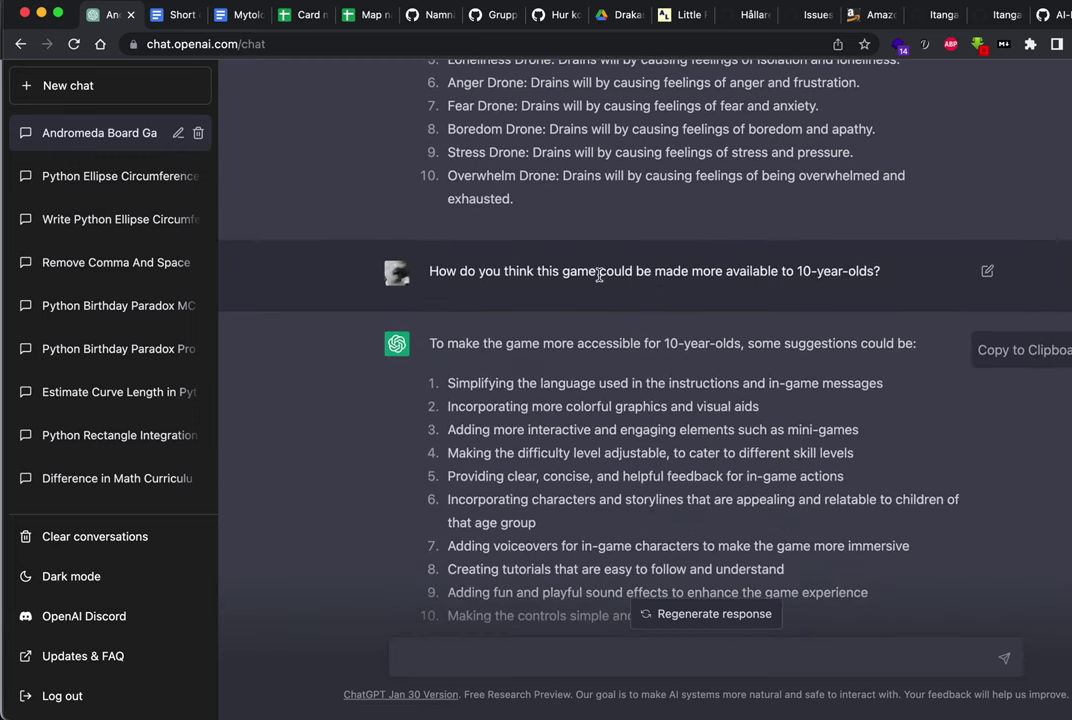
scroll(600, 273, down, 3)
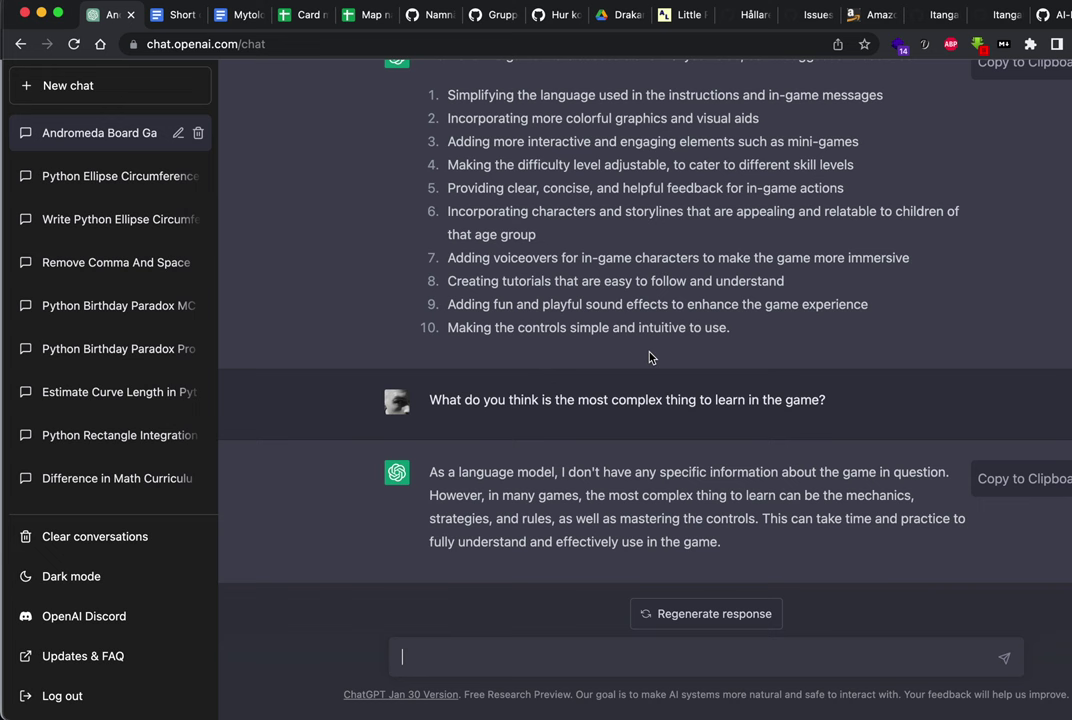
scroll(648, 354, down, 1)
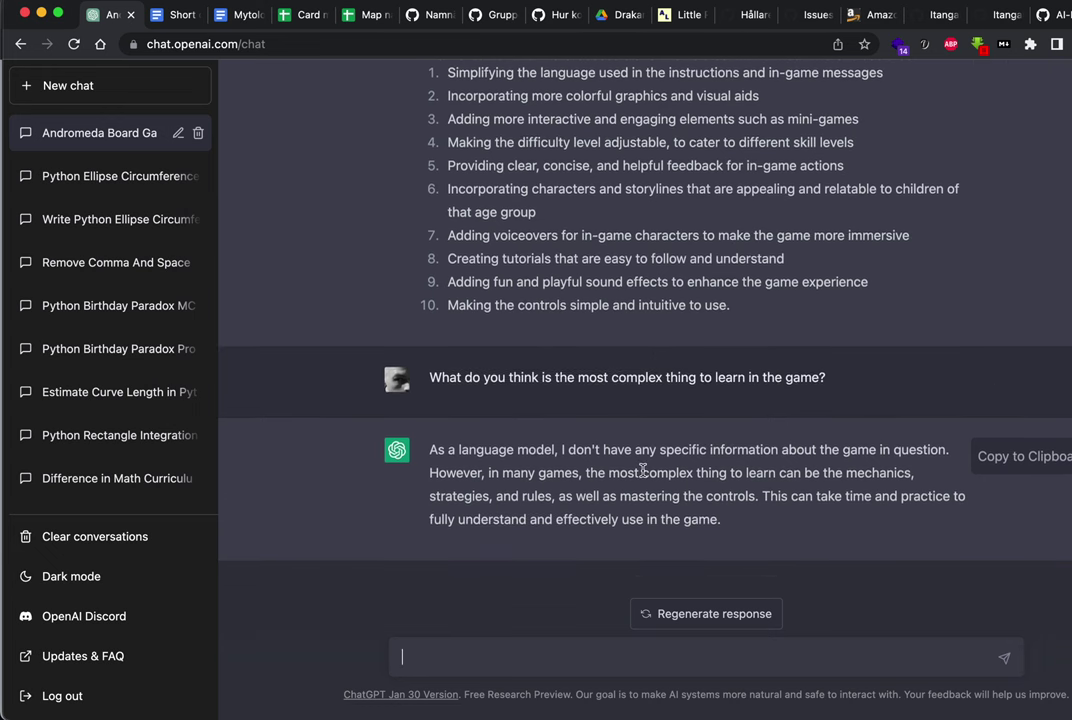
drag(598, 467, 630, 496)
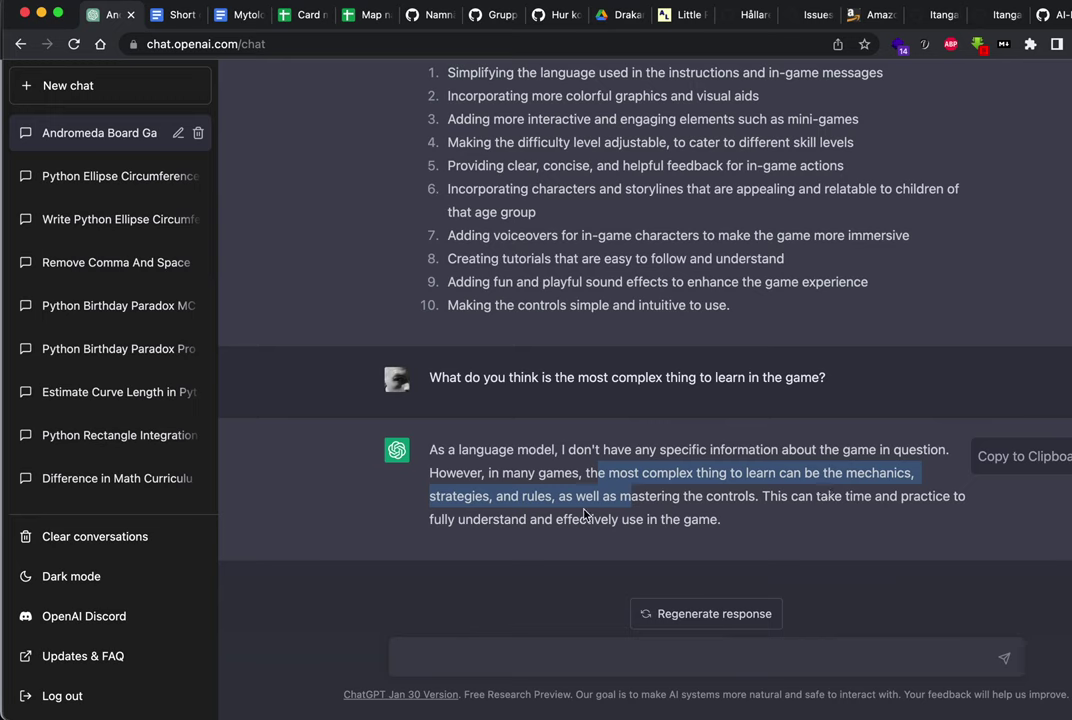
Step: Write the question 'What part of the rules would you say are most complex?'
click(515, 651)
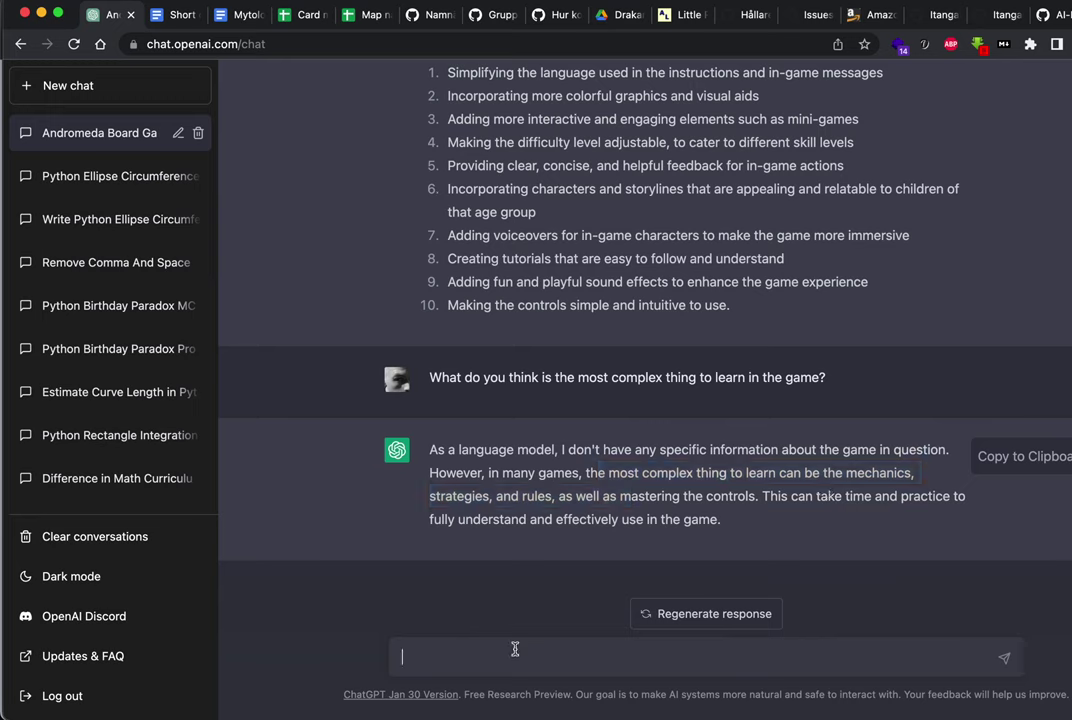
text(What part of the ru)
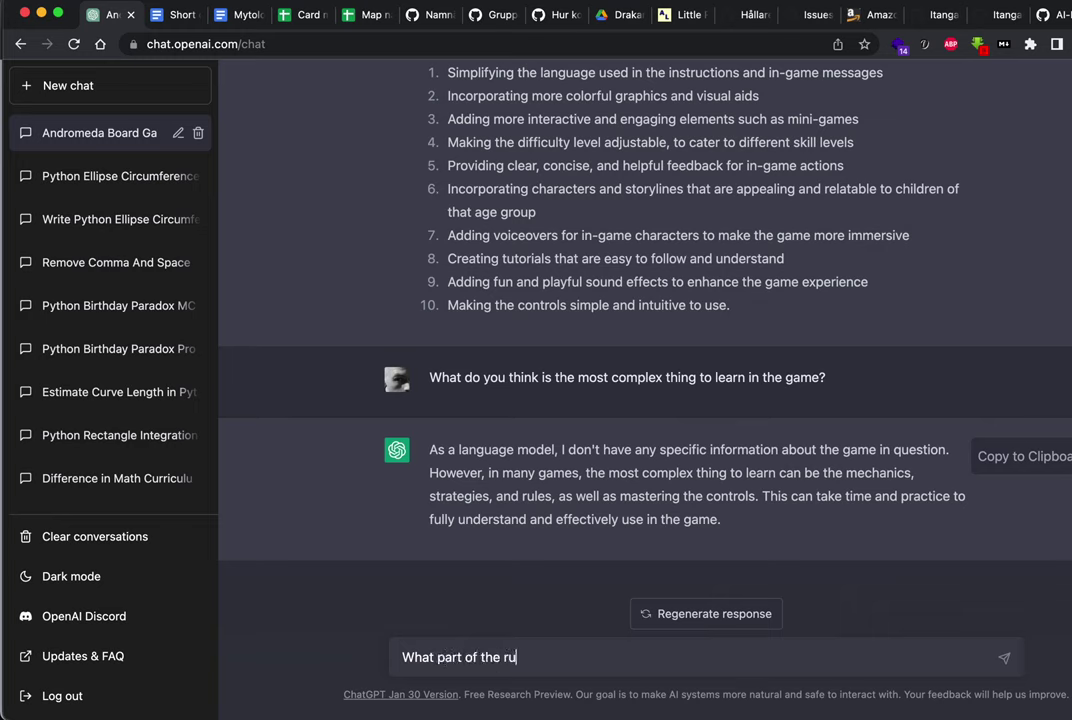
text(les uyou)
key(BackSpace)
key(BackSpace)
key(BackSpace)
key(BackSpace)
text(would you say )
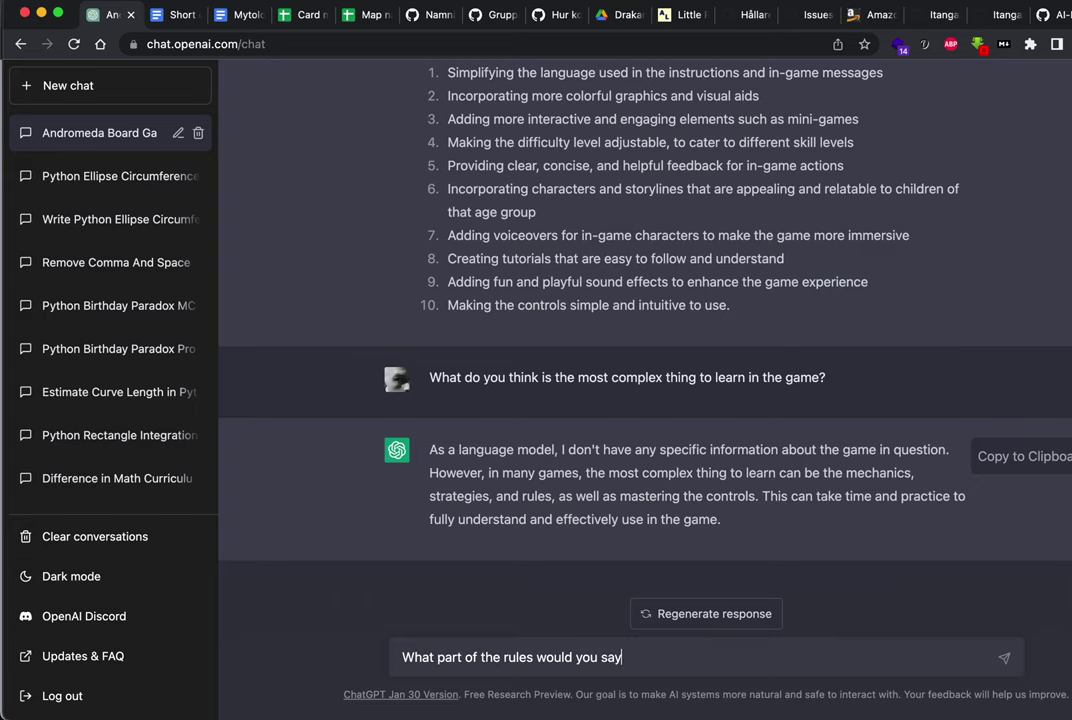
text(are most d)
key(BackSpace)
text(complex)
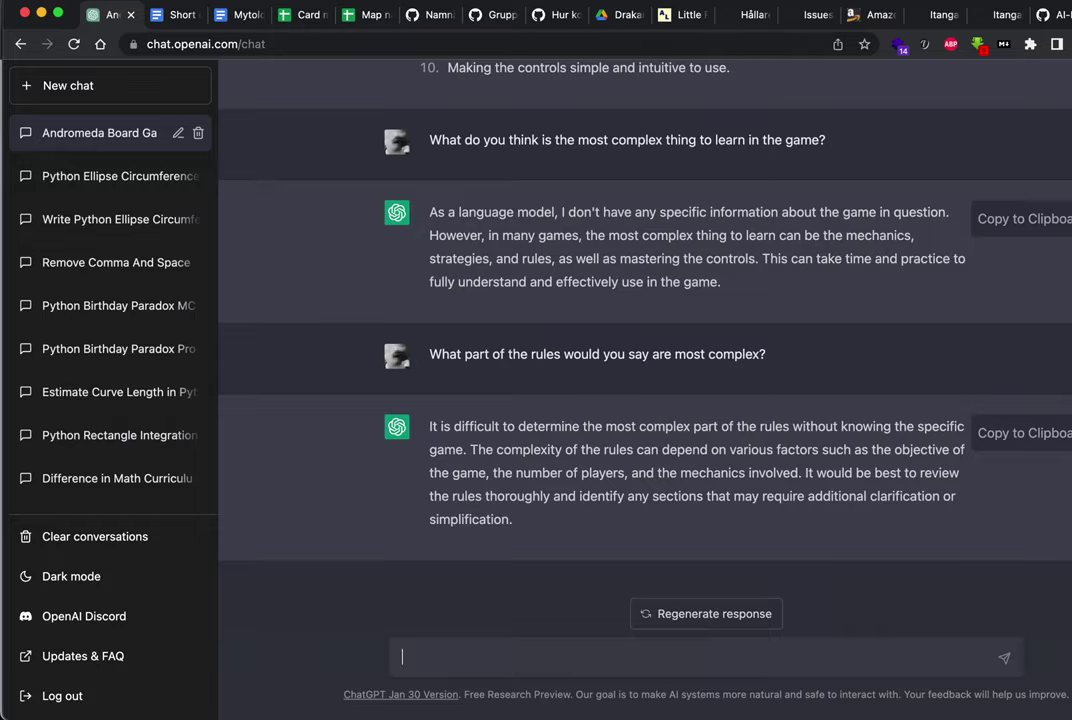
Step: Scroll up to the original Andromeda description in the conversation and back down
scroll(583, 534, up, 15)
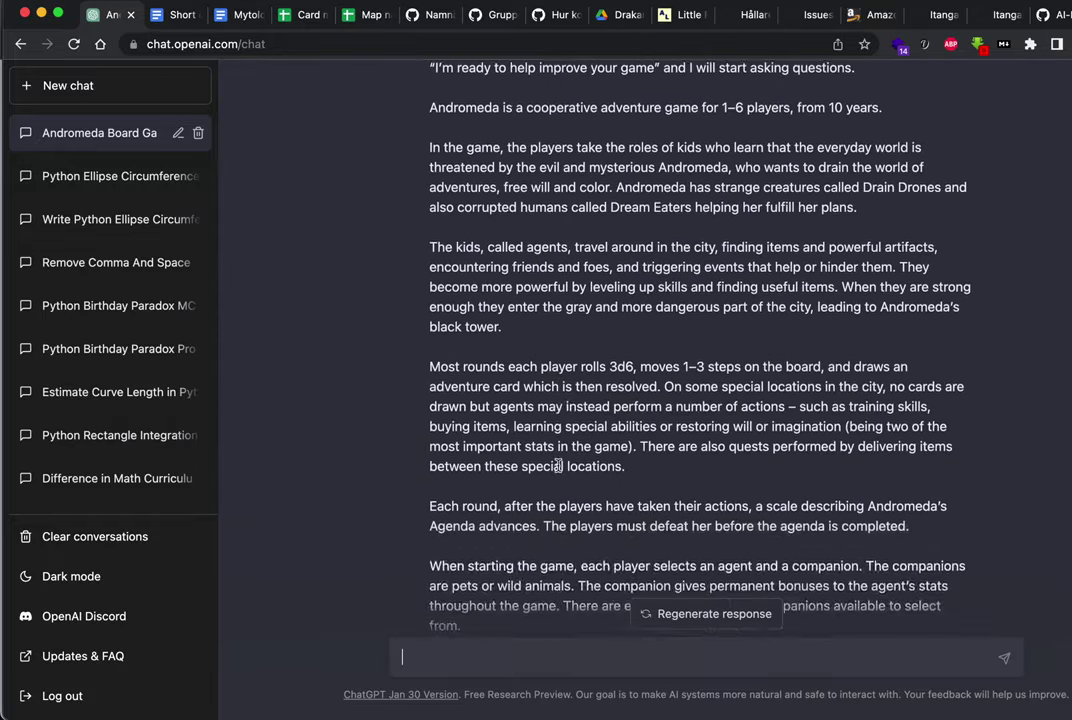
scroll(660, 160, down, 3)
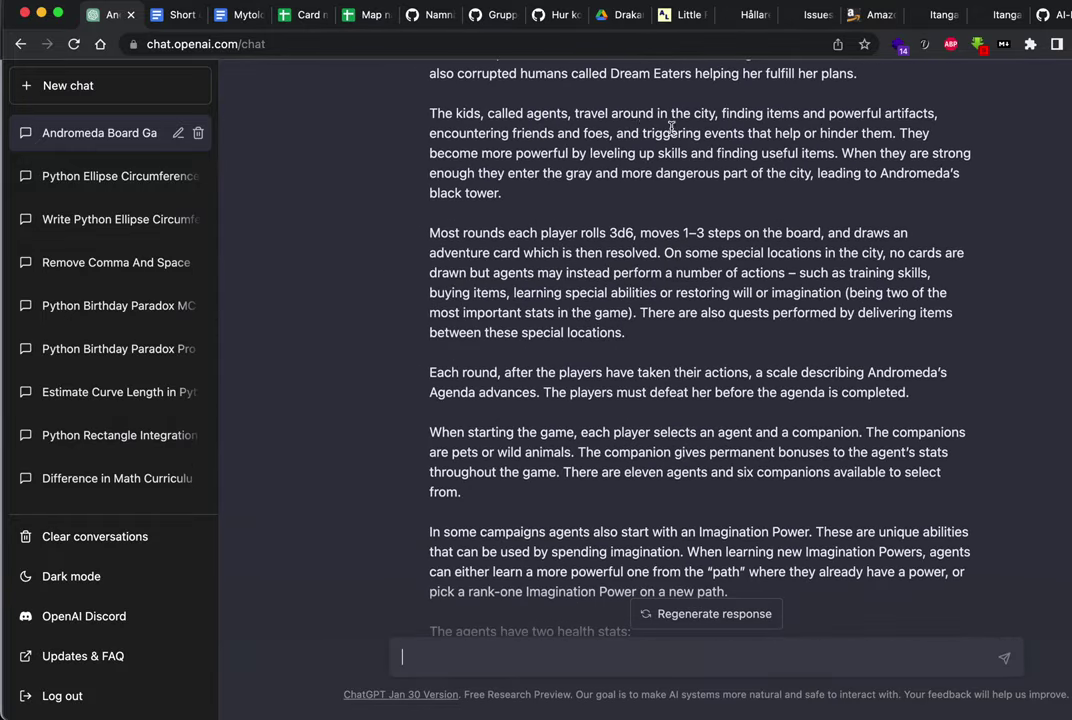
scroll(670, 280, down, 10)
scroll(673, 280, down, 5)
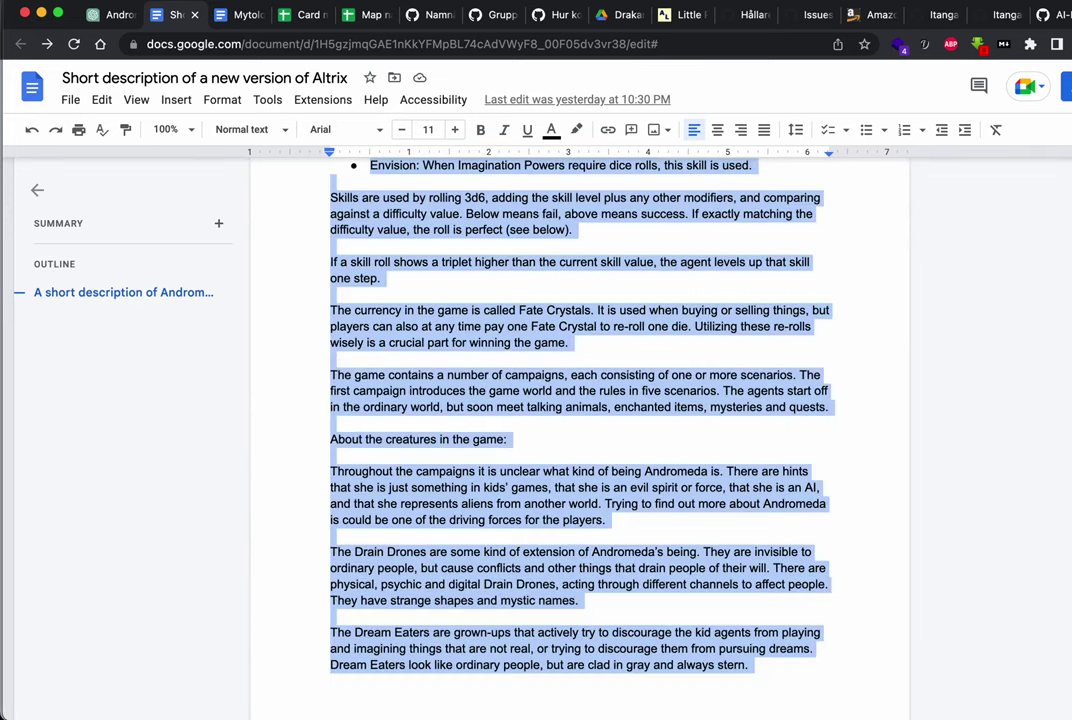
Step: Paste the copied Andromeda game description into the ChatGPT chat, send it, and start drafting the 10-year-old rules question
key(ctrl+c)
key(ctrl+shift+Tab)
click(471, 660)
key(ctrl+v)
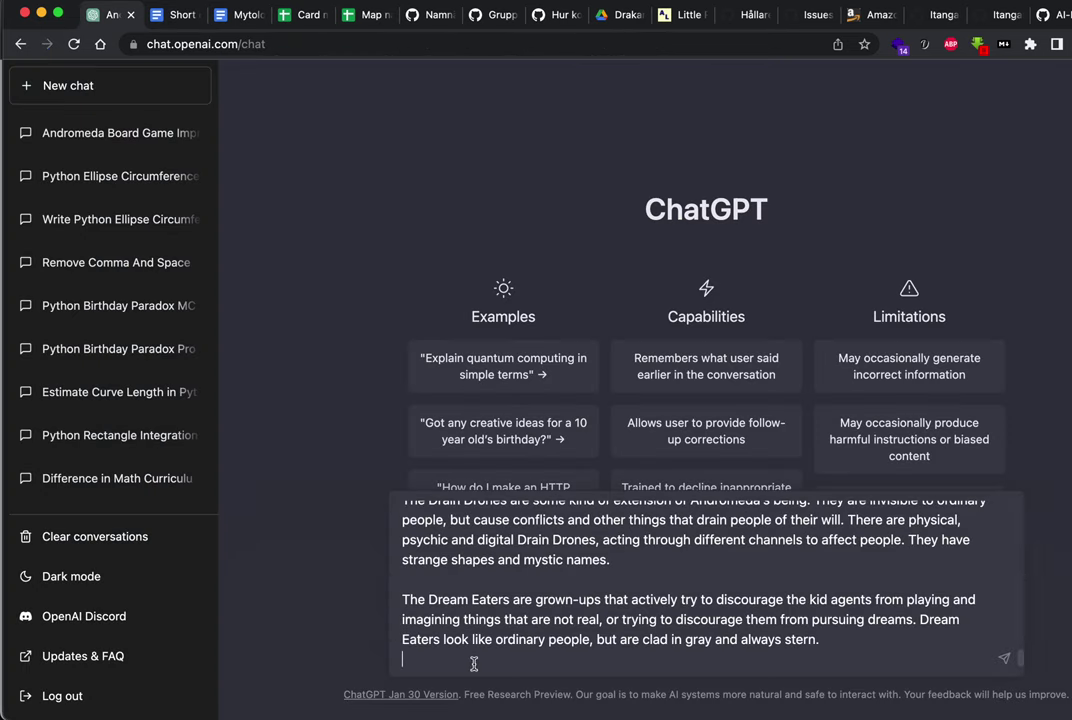
key(Return)
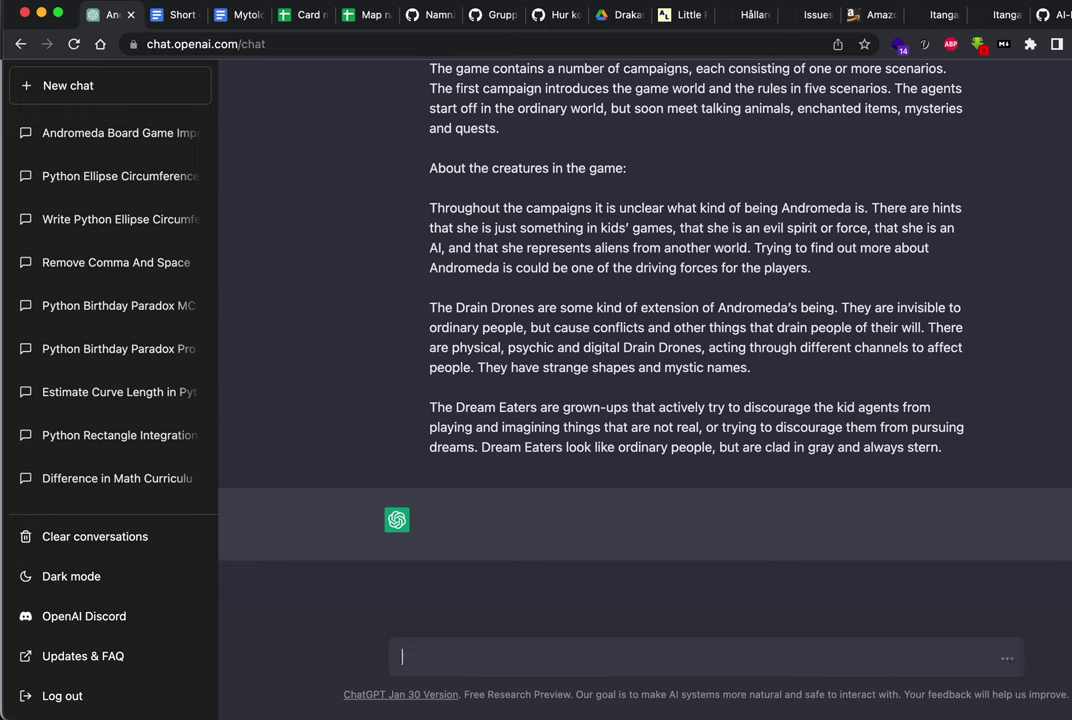
text(What parts of the rules do )
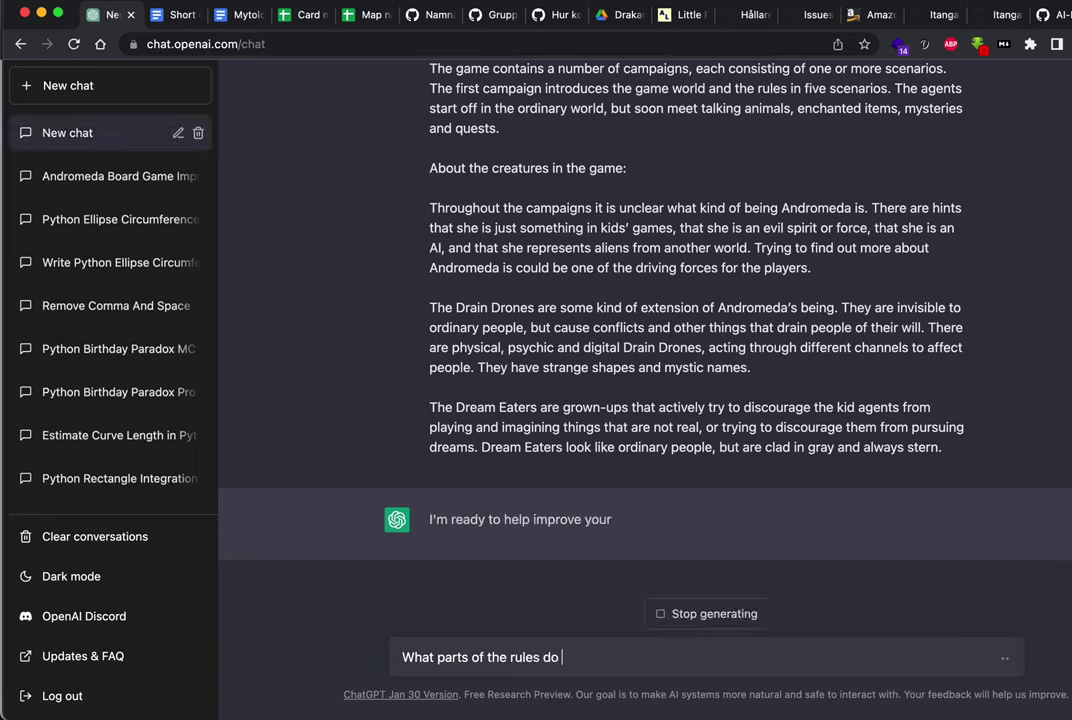
text(you think wi)
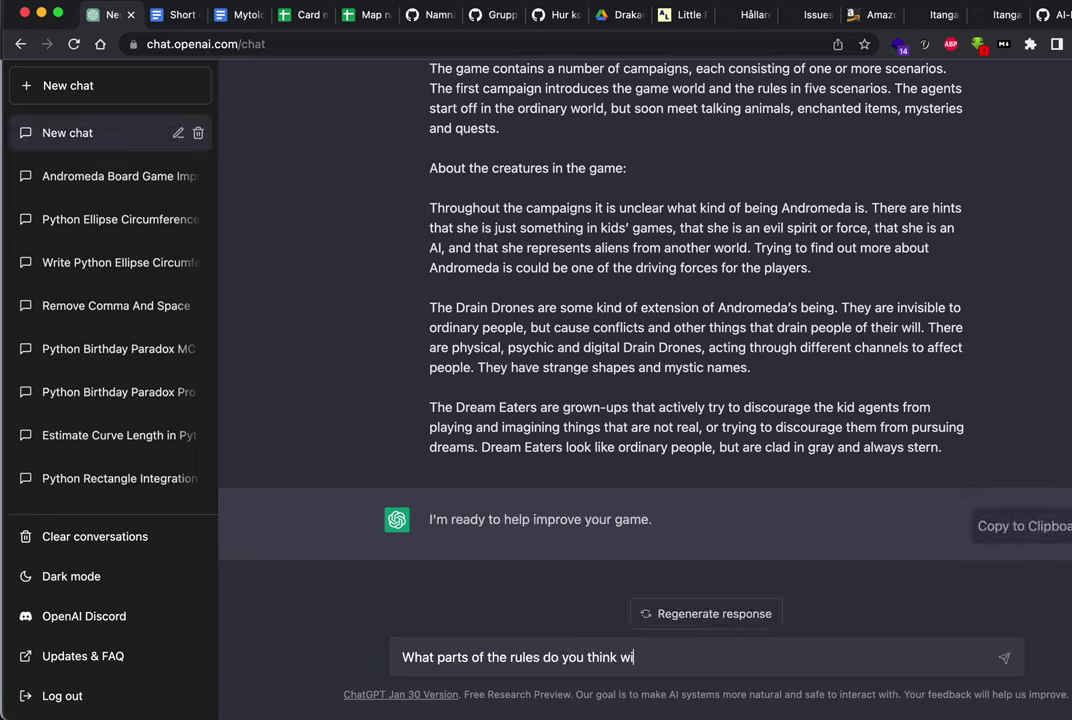
text(ll be most diffi)
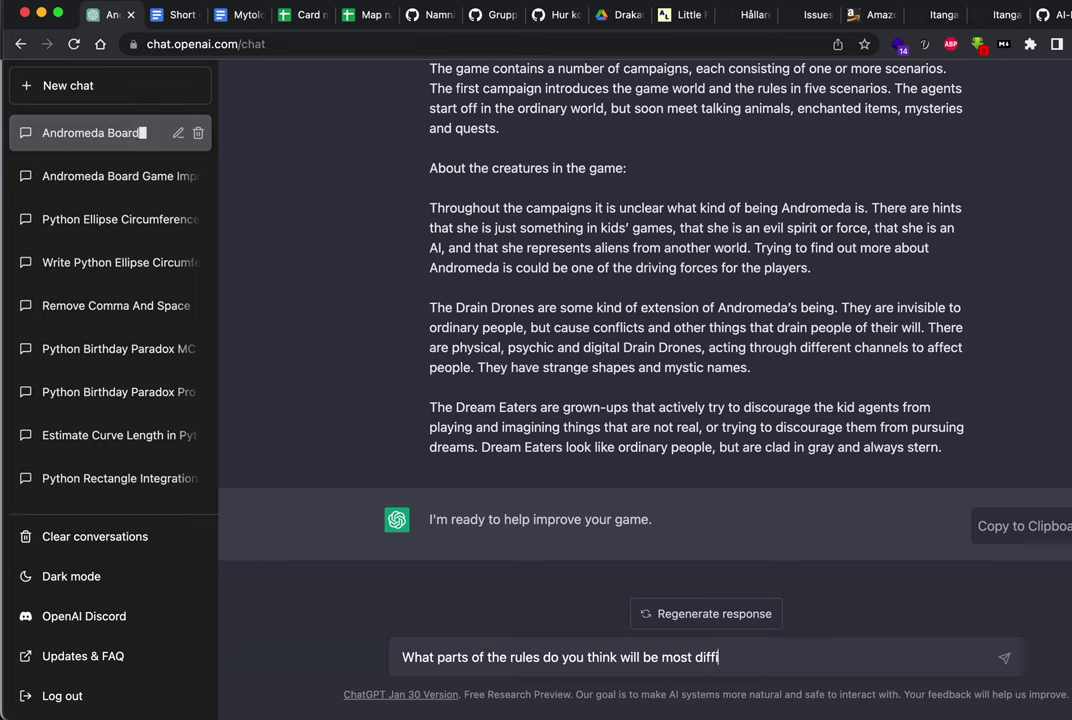
text(cult to learn )
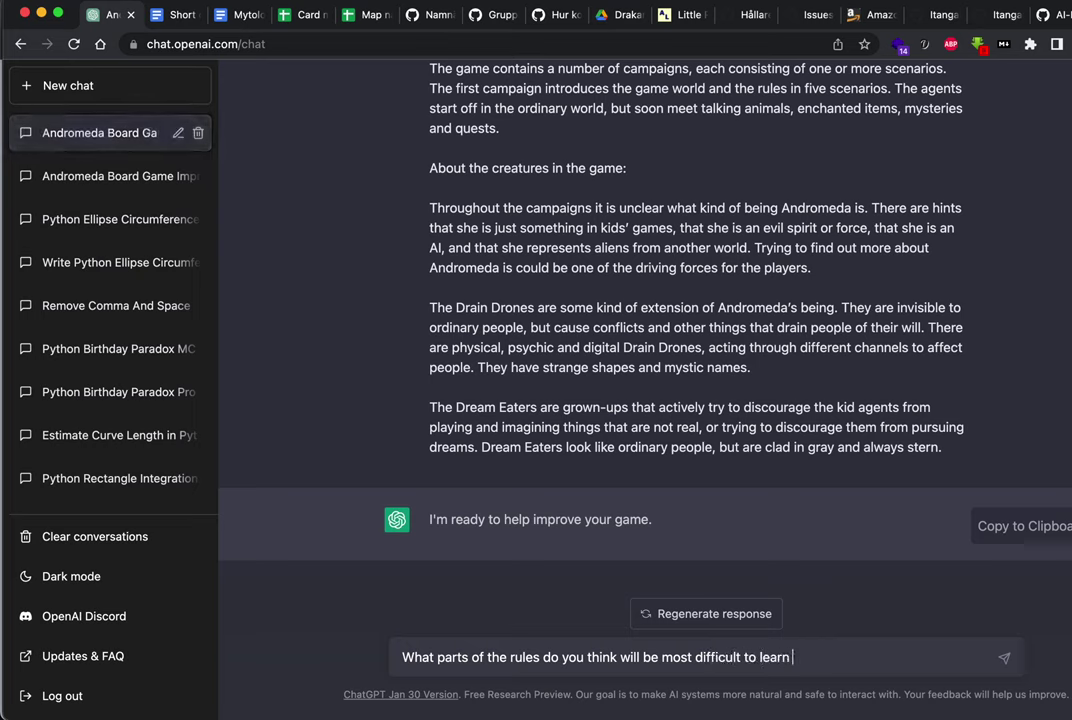
text(for a 10-year-old?)
Step: Send the question about which Andromeda rules would be hardest for a 10-year-old
key(Return)
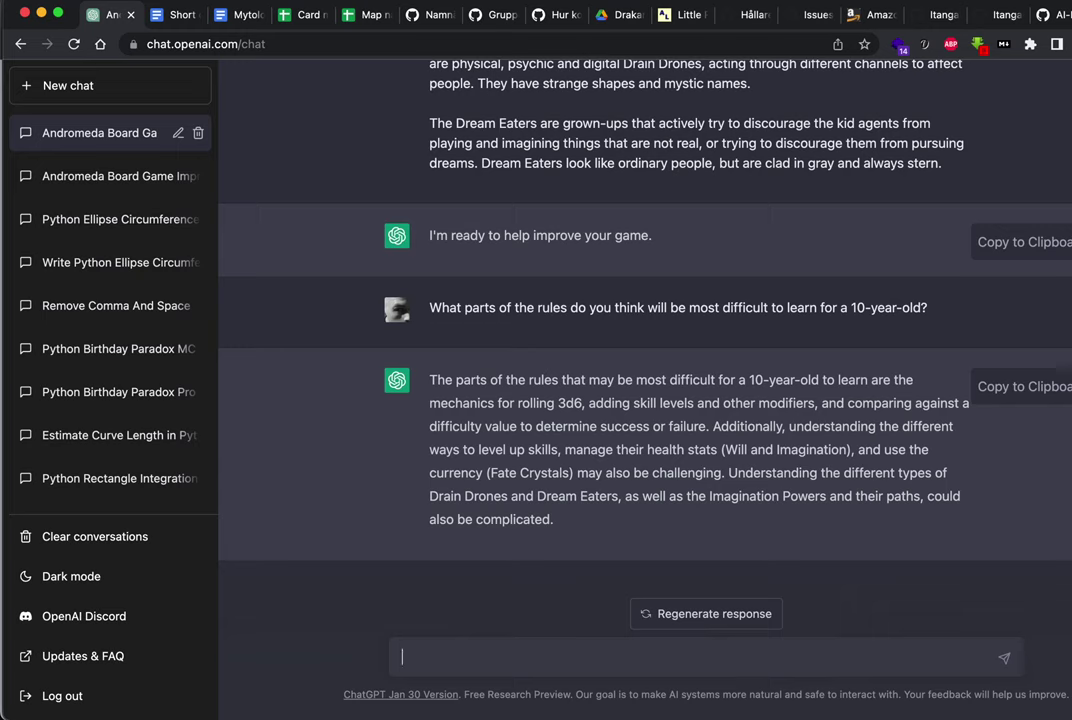
Step: Ask ChatGPT 'Can you choose just one or two of the rules?'
text(Can you choose just)
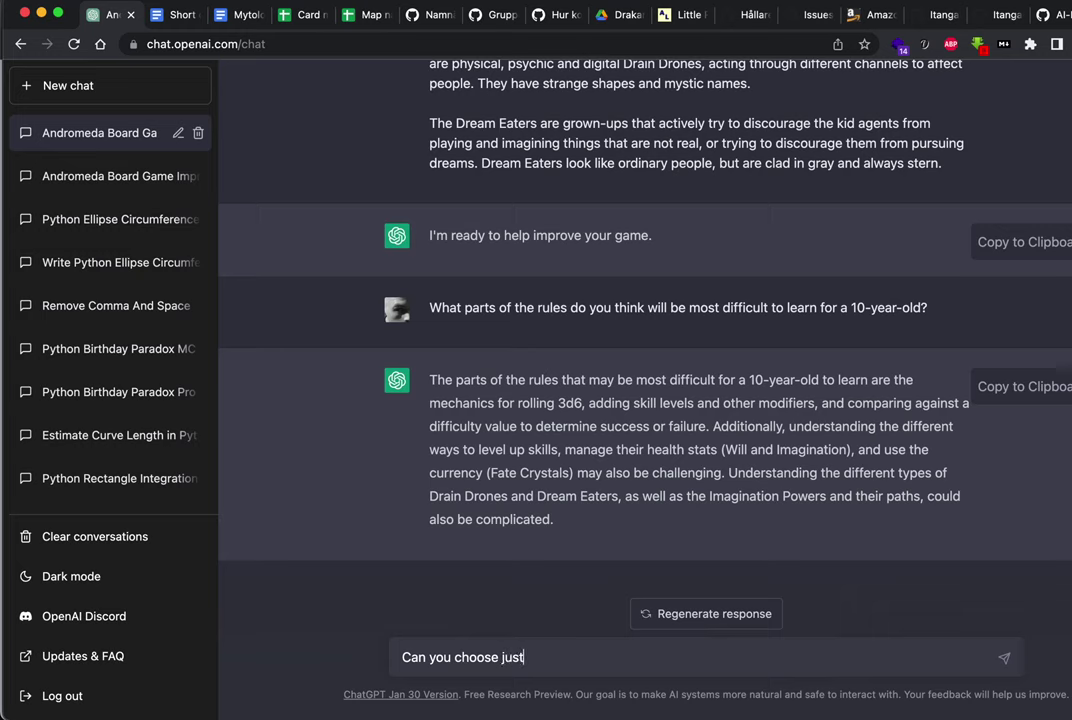
text( one or two)
text( or)
key(BackSpace)
text(f the ur)
key(BackSpace)
key(BackSpace)
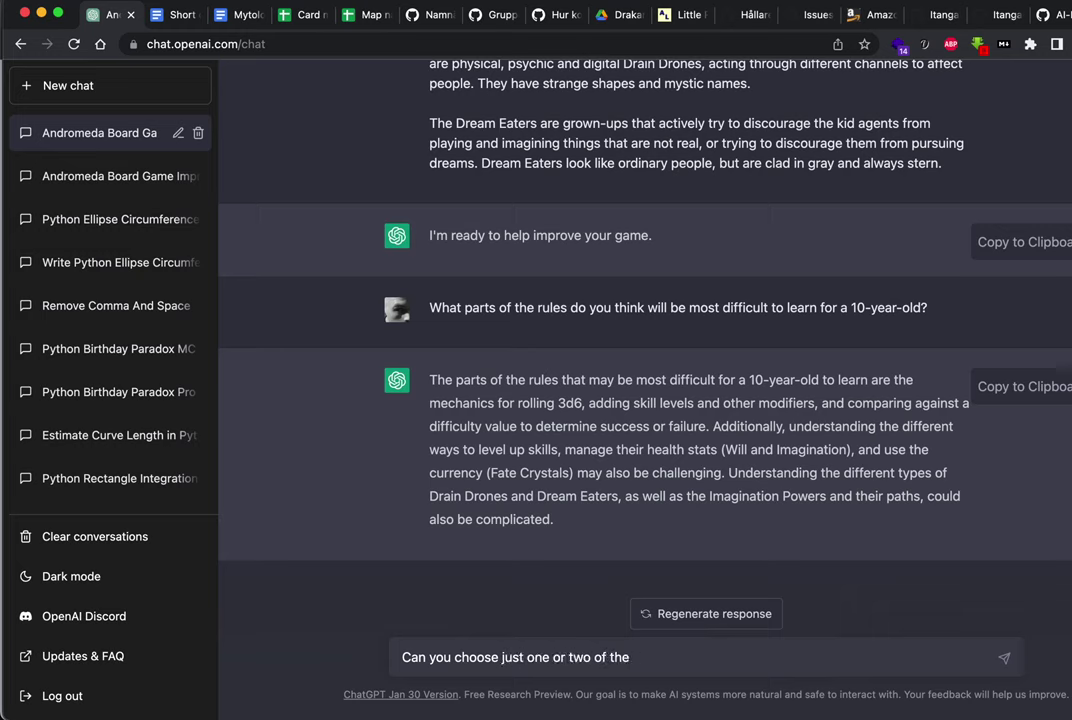
text(rules?)
key(Return)
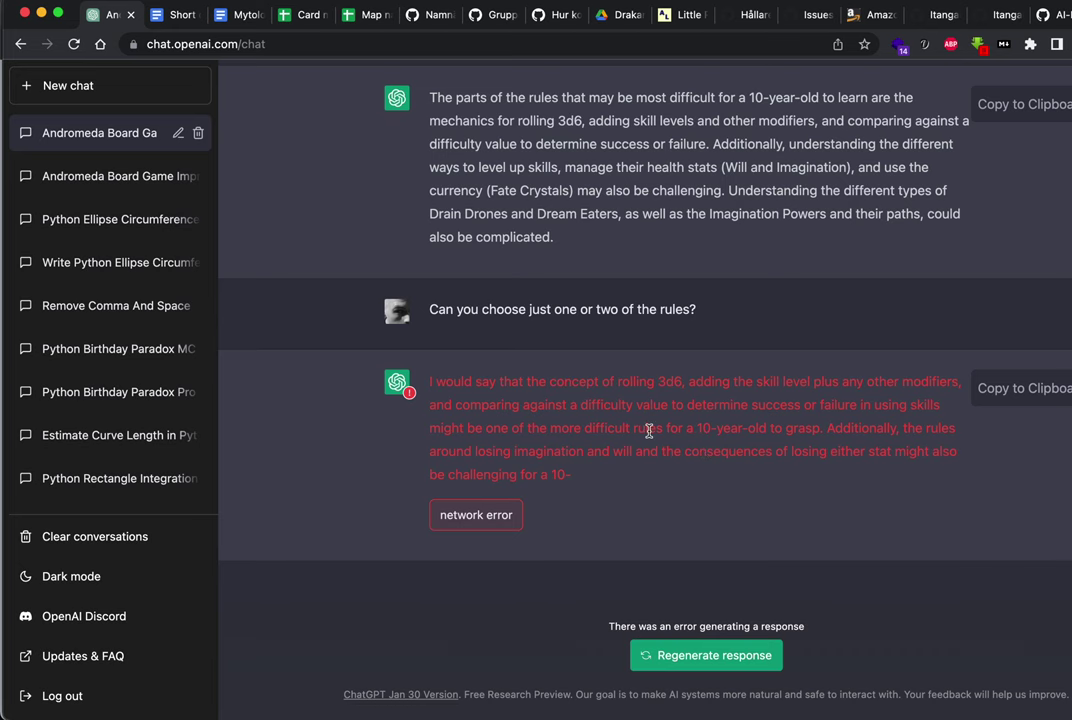
Step: Start a fresh ChatGPT chat and send the Andromeda description copied from Google Docs
key(super+r)
key(ctrl+Tab)
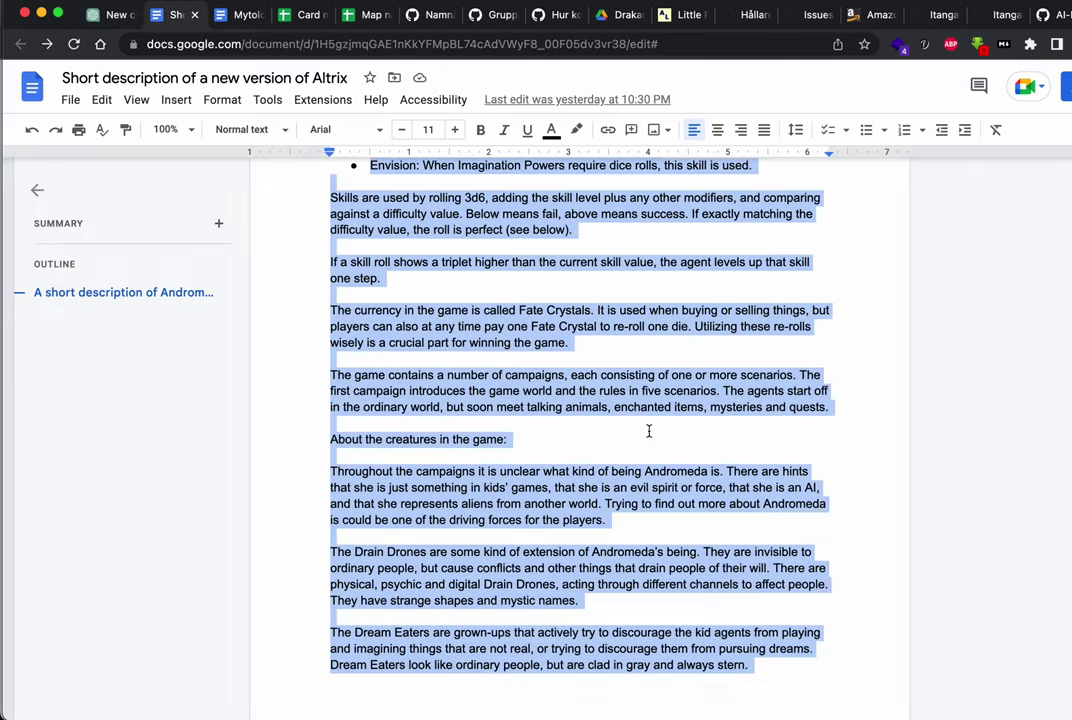
key(ctrl+shift+Tab)
click(641, 660)
key(super+v)
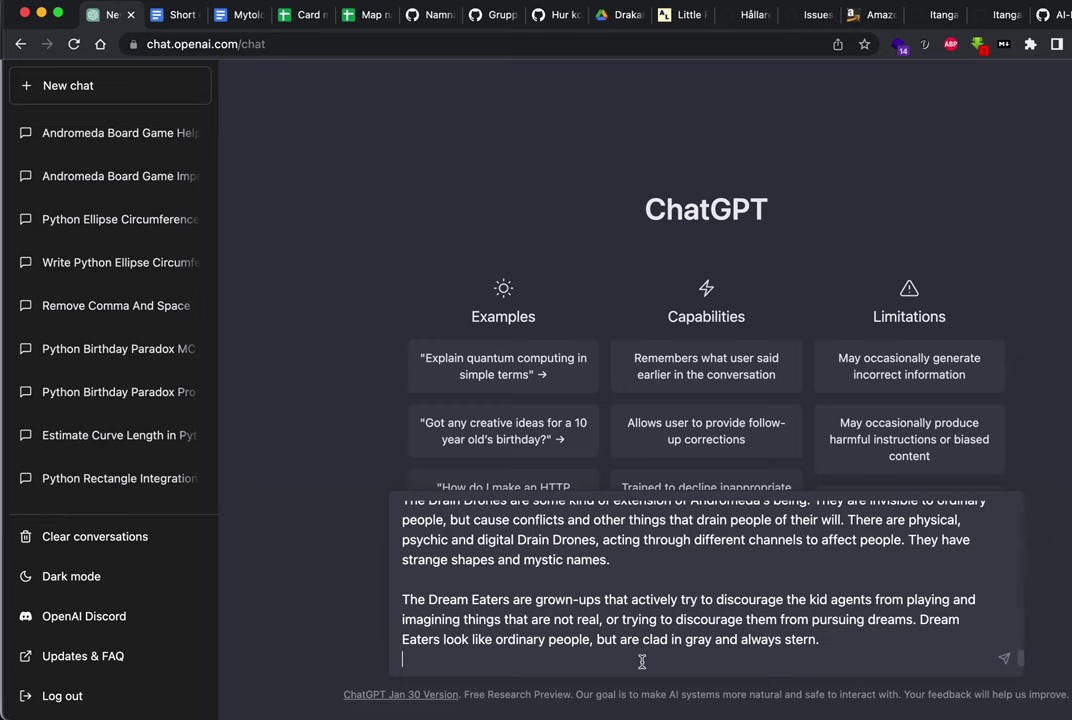
key(Return)
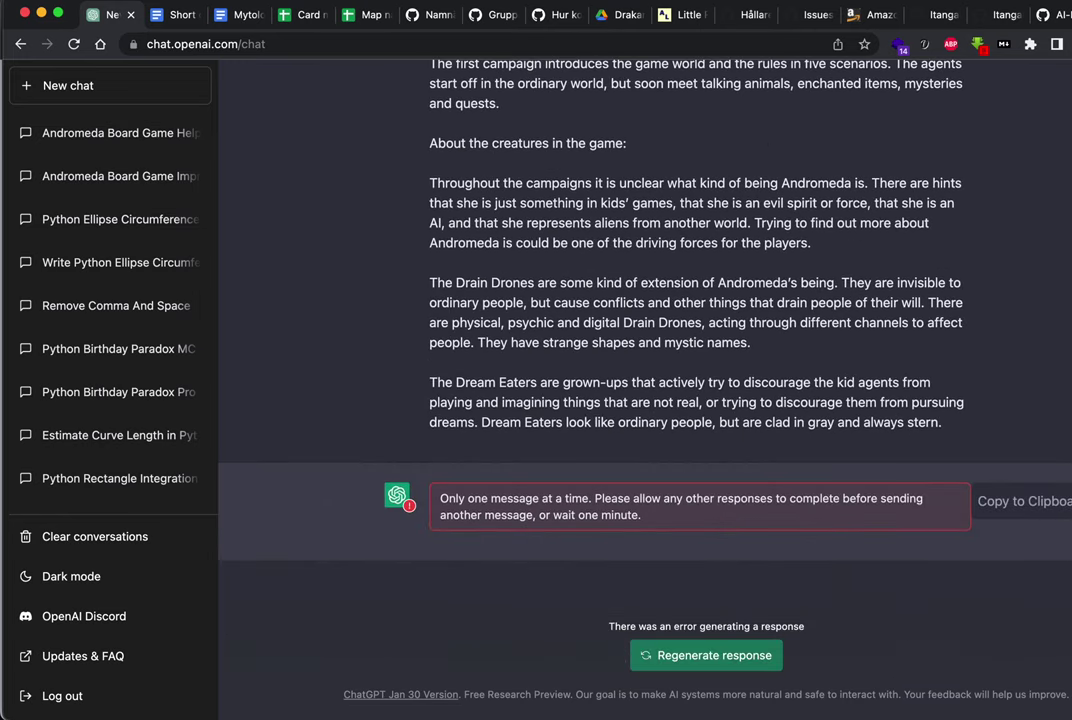
Step: Reload the page after the failed reply and resend the pasted game description
key(super+r)
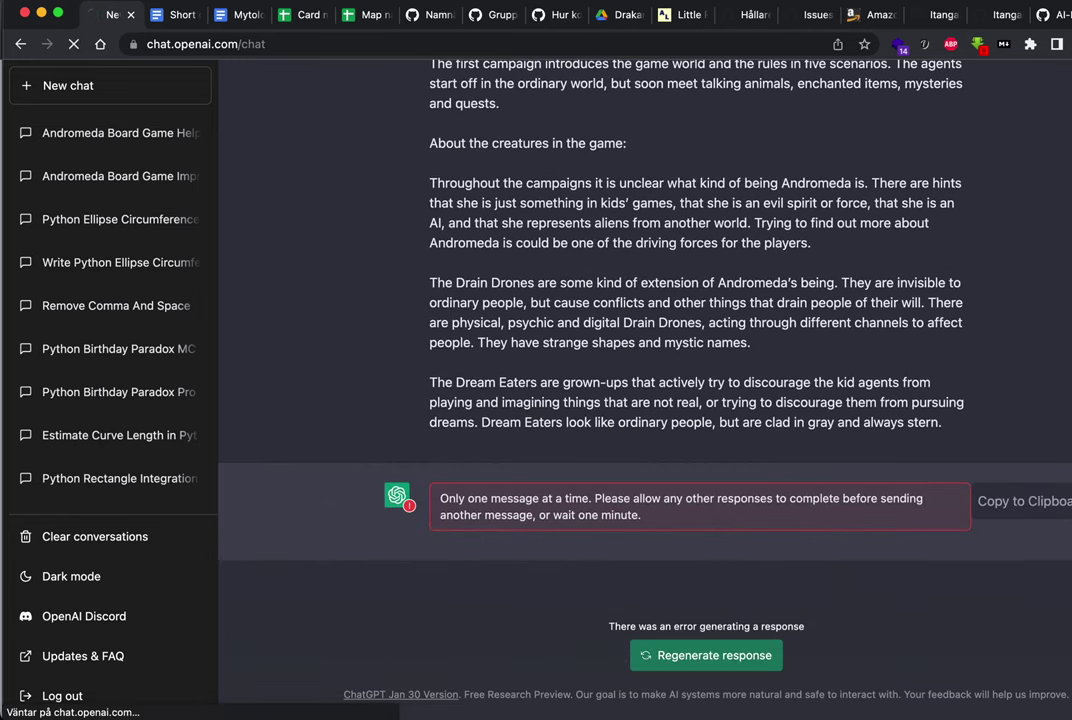
key(super+v)
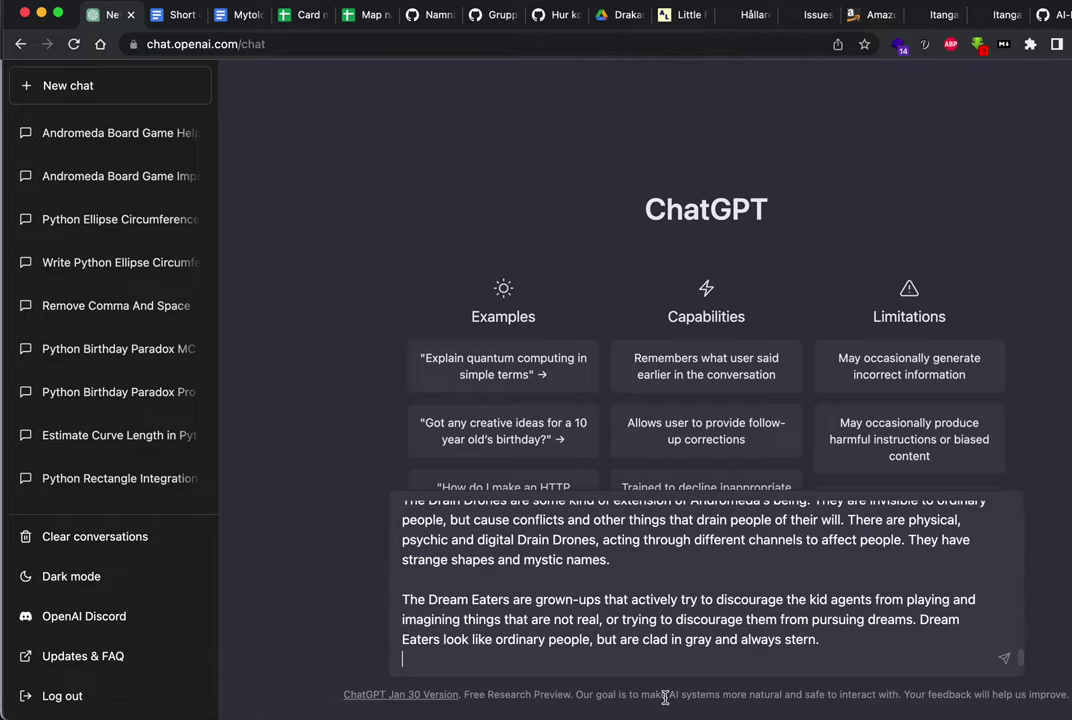
key(Return)
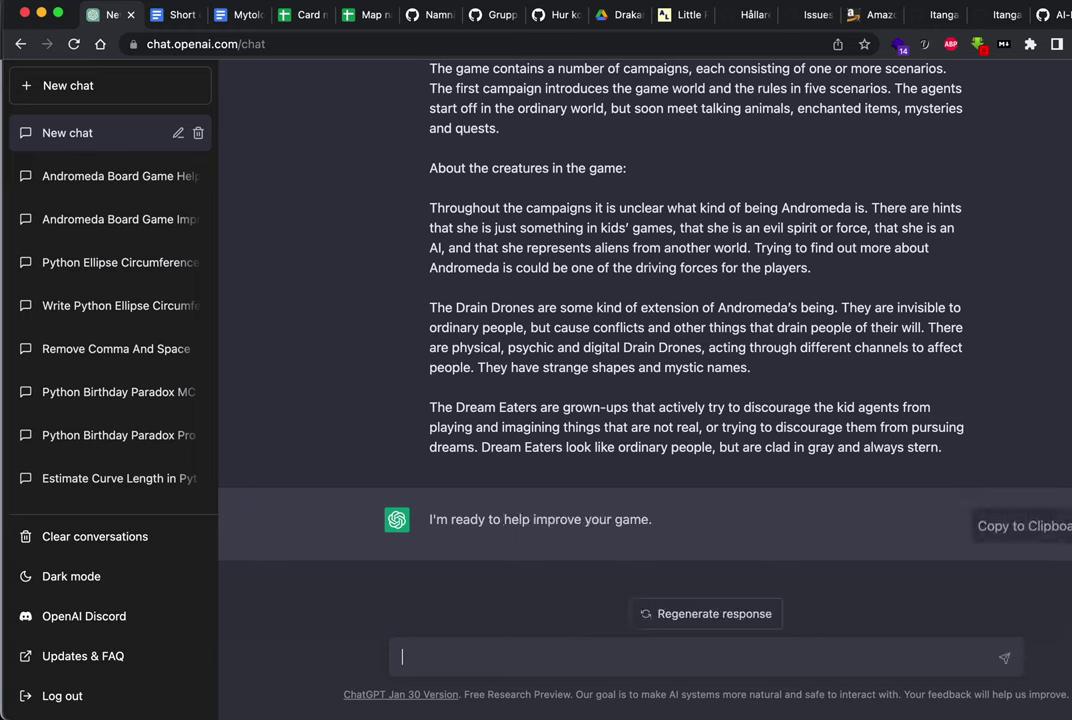
Step: Ask ChatGPT 'What existing boardgames do you think this is similar to?'
text(Do you think thi)
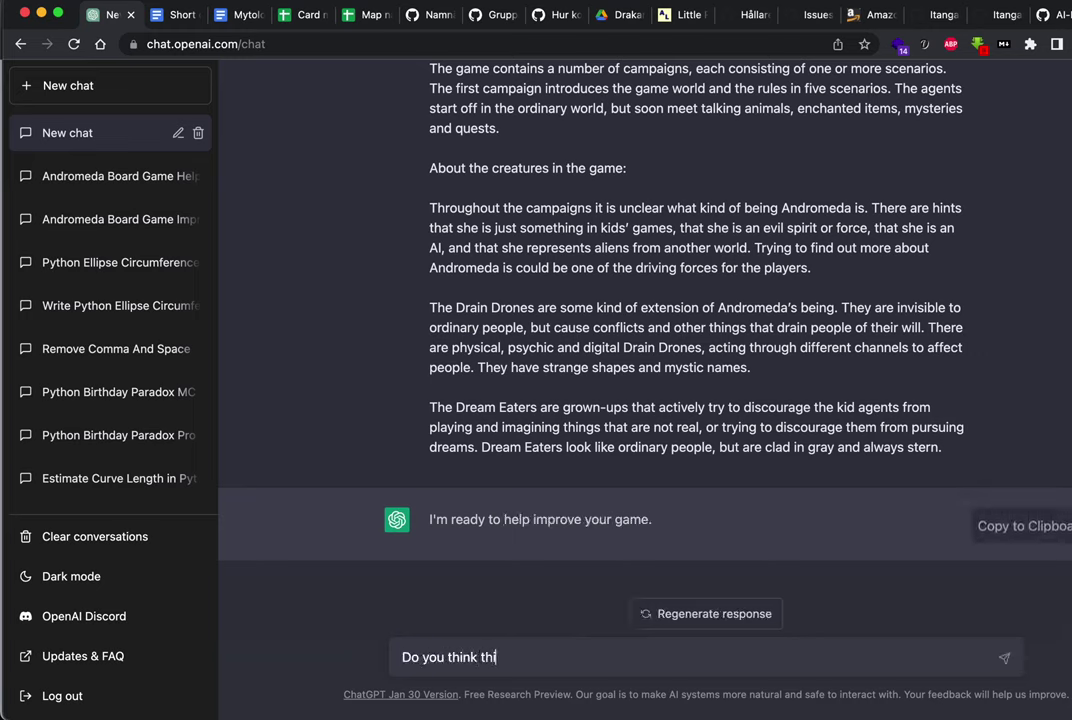
text(s game is s)
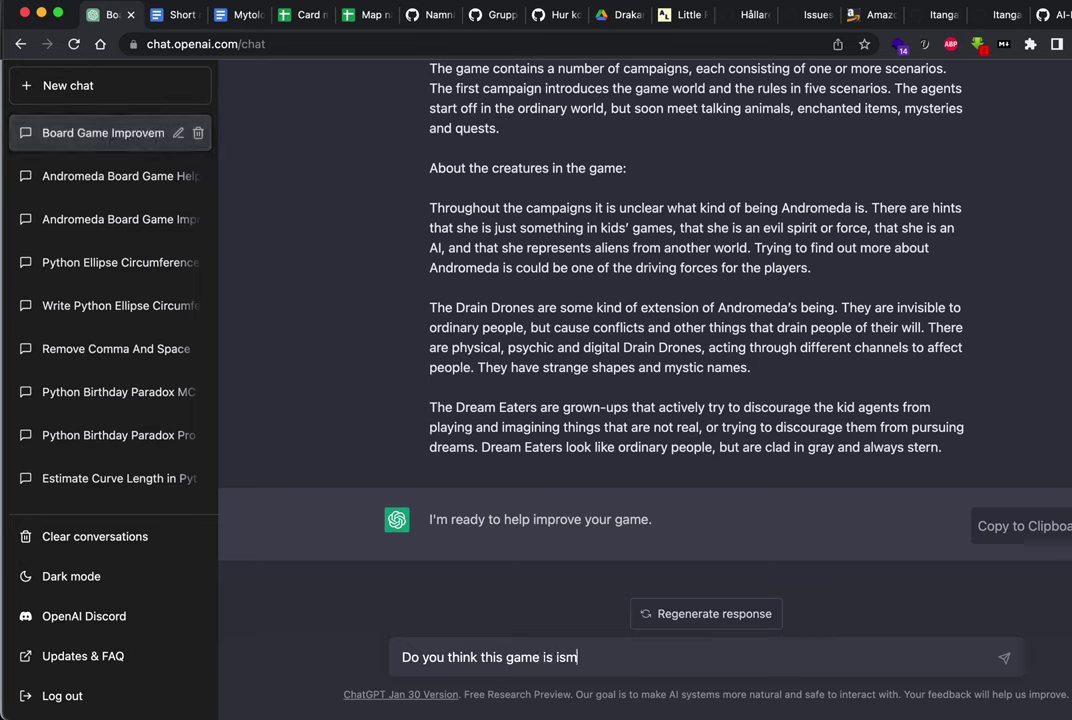
text(imilar to)
key(super+a)
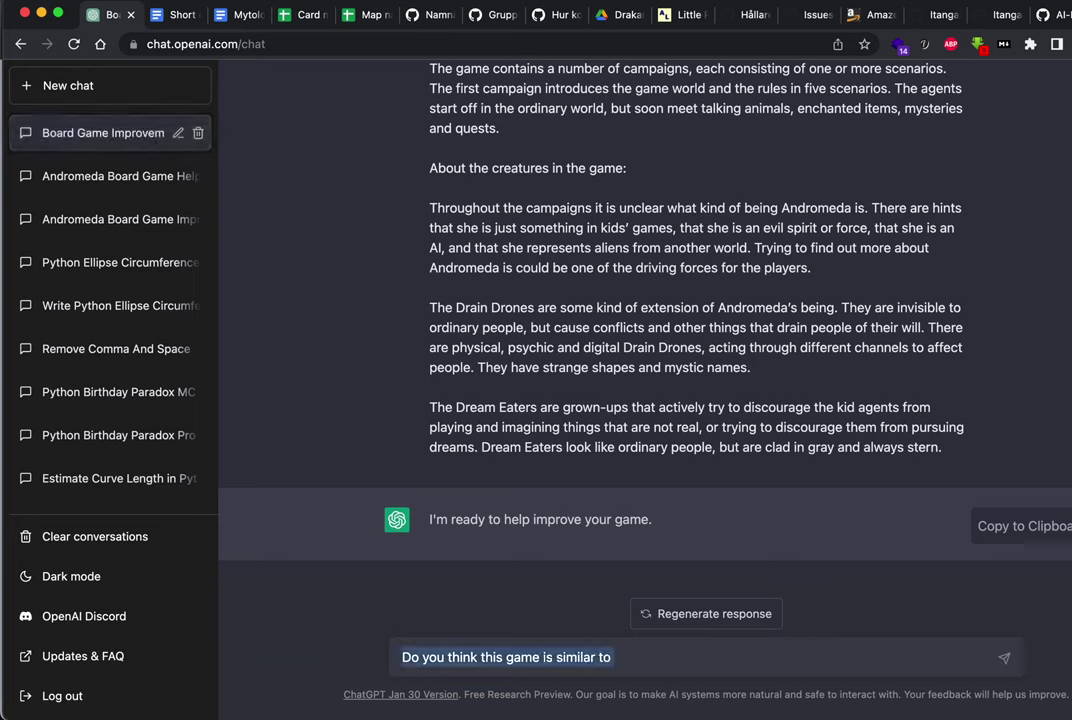
text(What existing games)
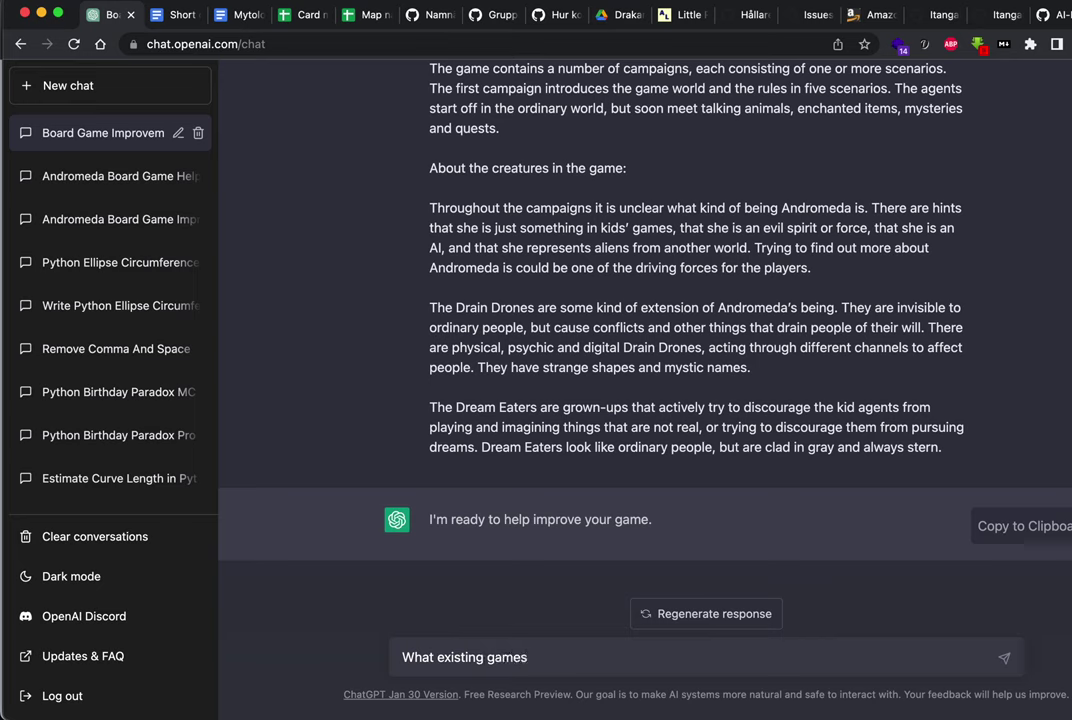
key(alt+BackSpace)
text(boardgames do y)
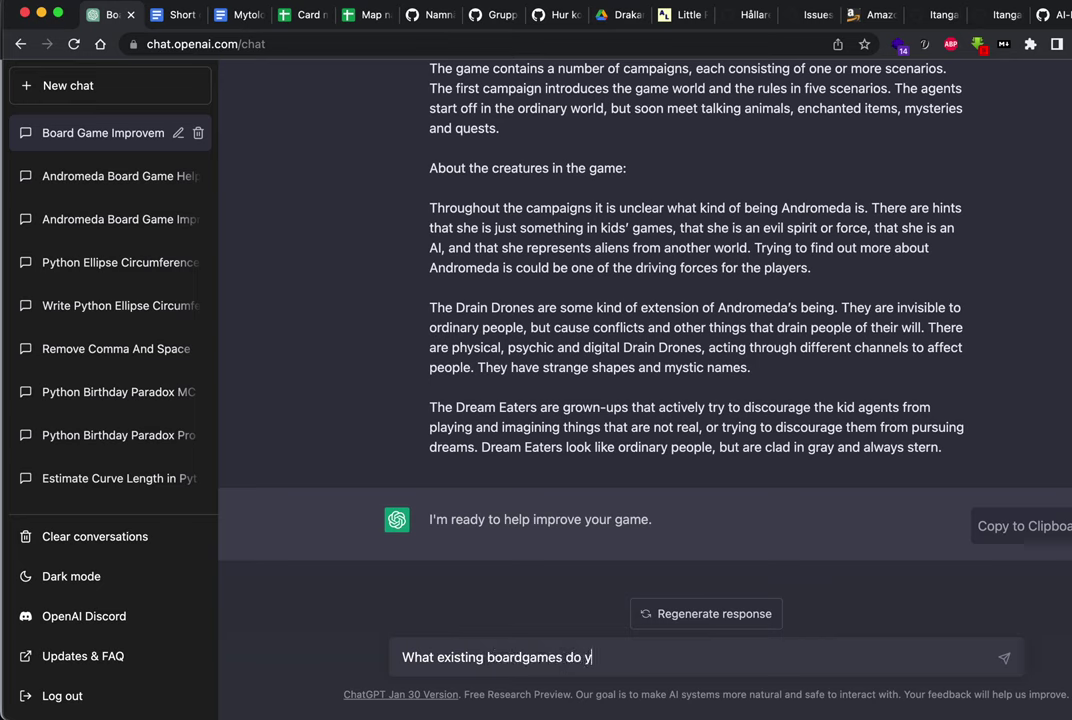
text(ou think this isi)
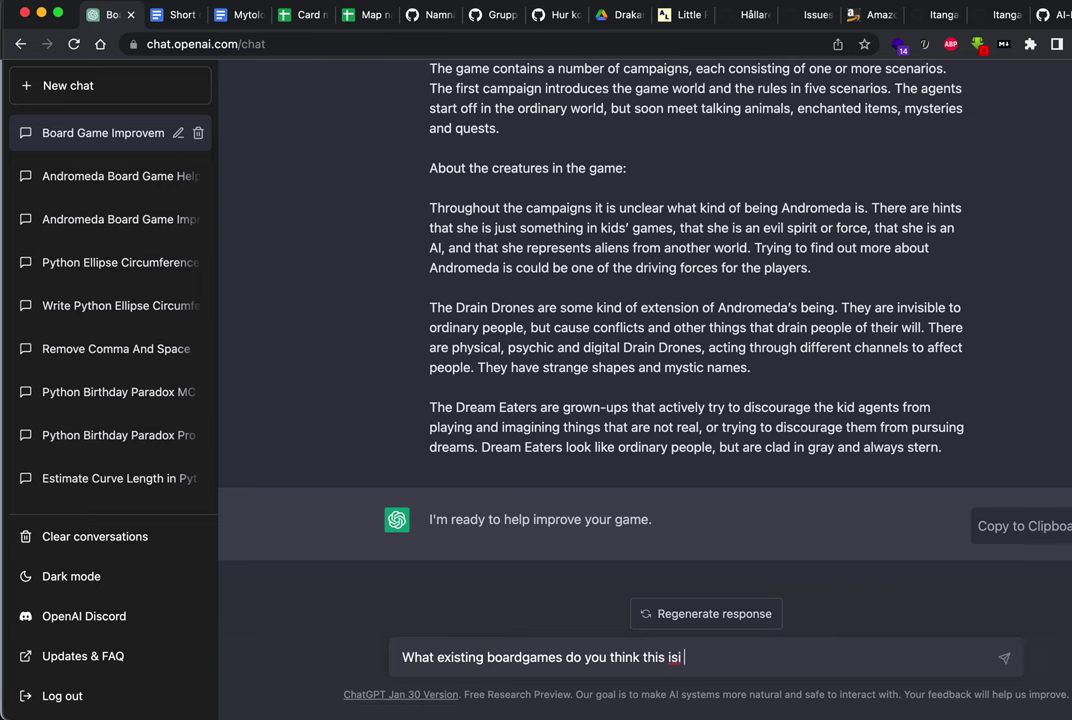
text(similar to?)
key(Return)
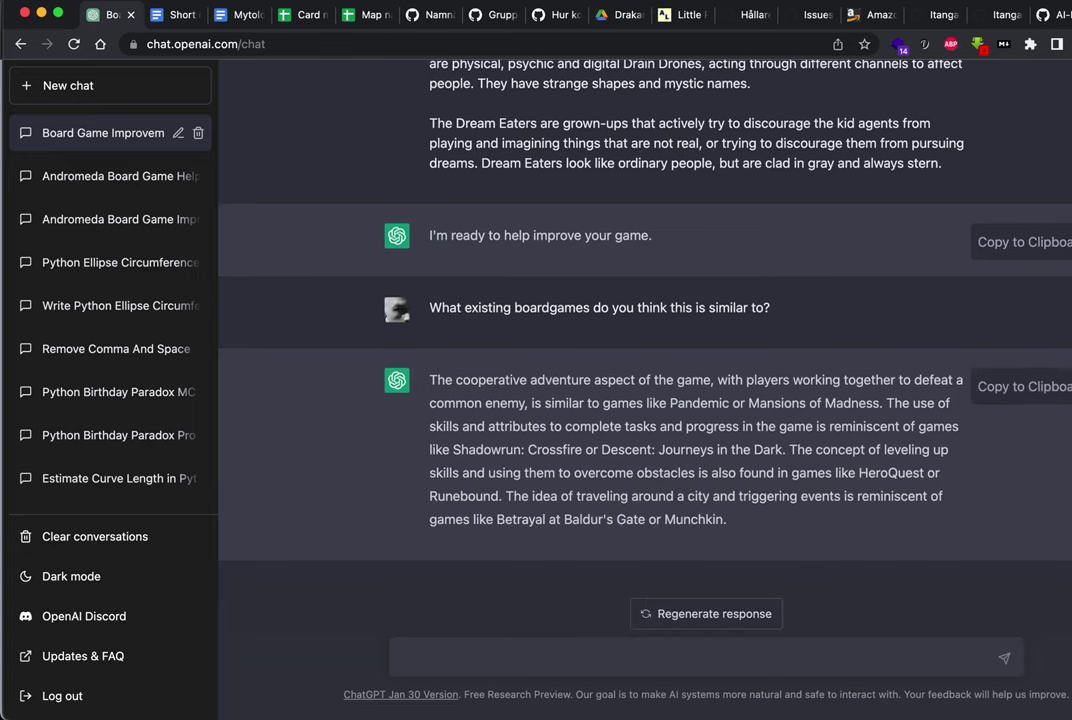
Step: Ask ChatGPT 'But no game that has this type of combination of things?'
text(But )
text(non)
text(game that has)
text( this )
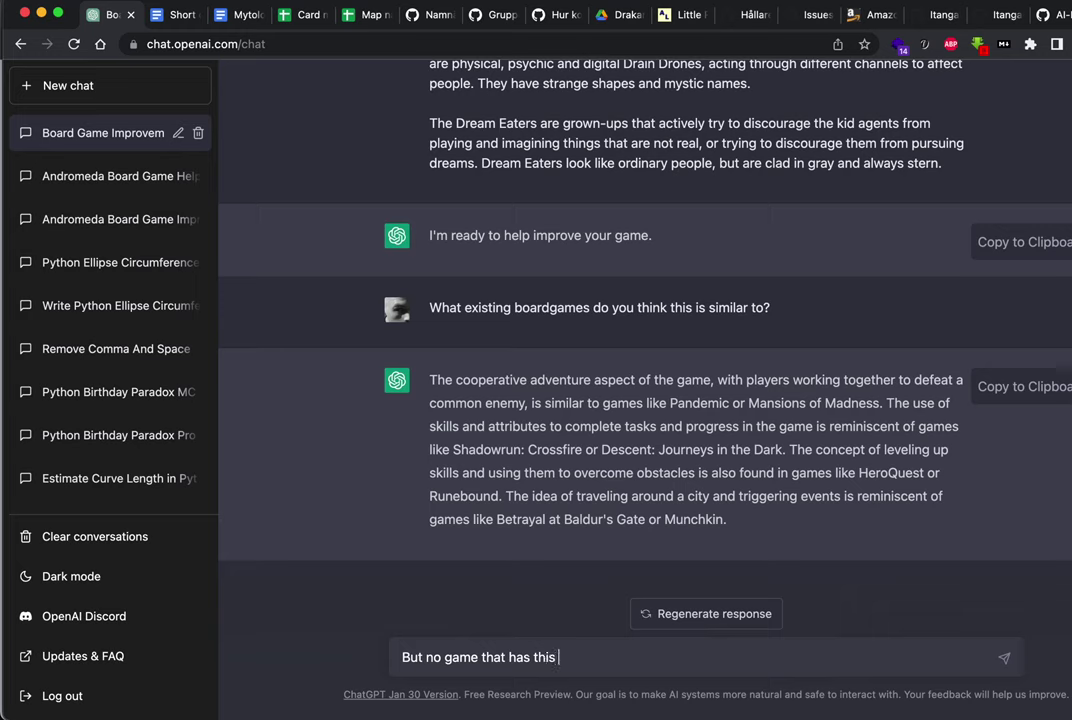
text(type of combination of thing)
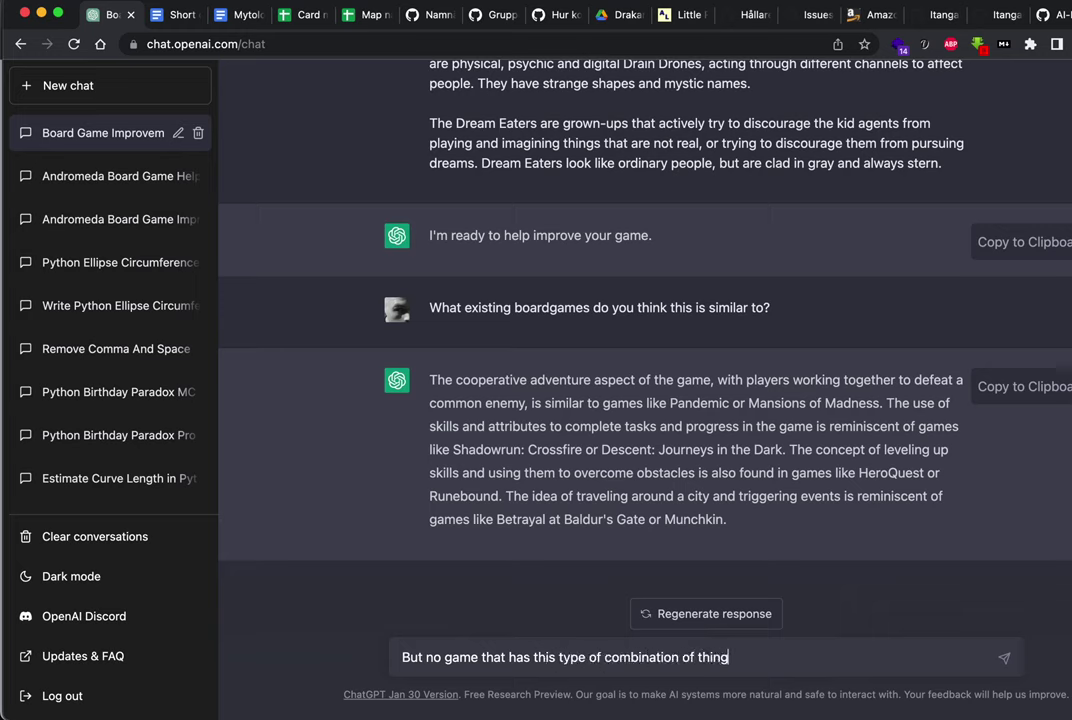
text(s?)
key(Return)
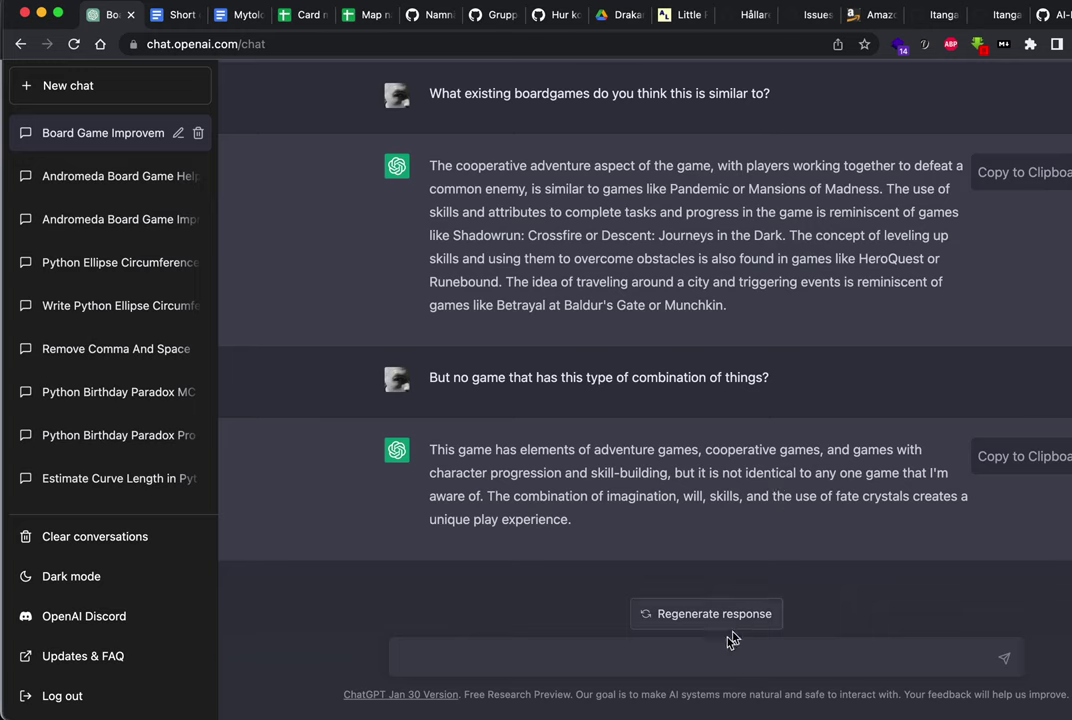
Step: Ask ChatGPT 'What's the selling point of this game?'
click(677, 660)
text(Wh)
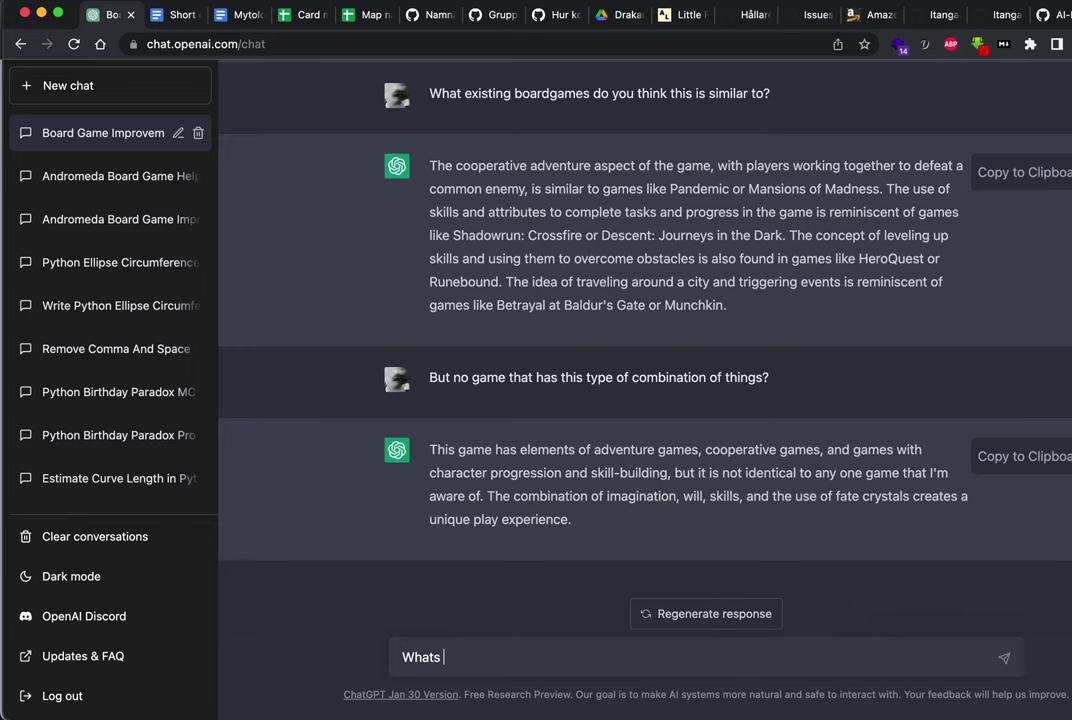
text(at's the selling)
text(point of this )
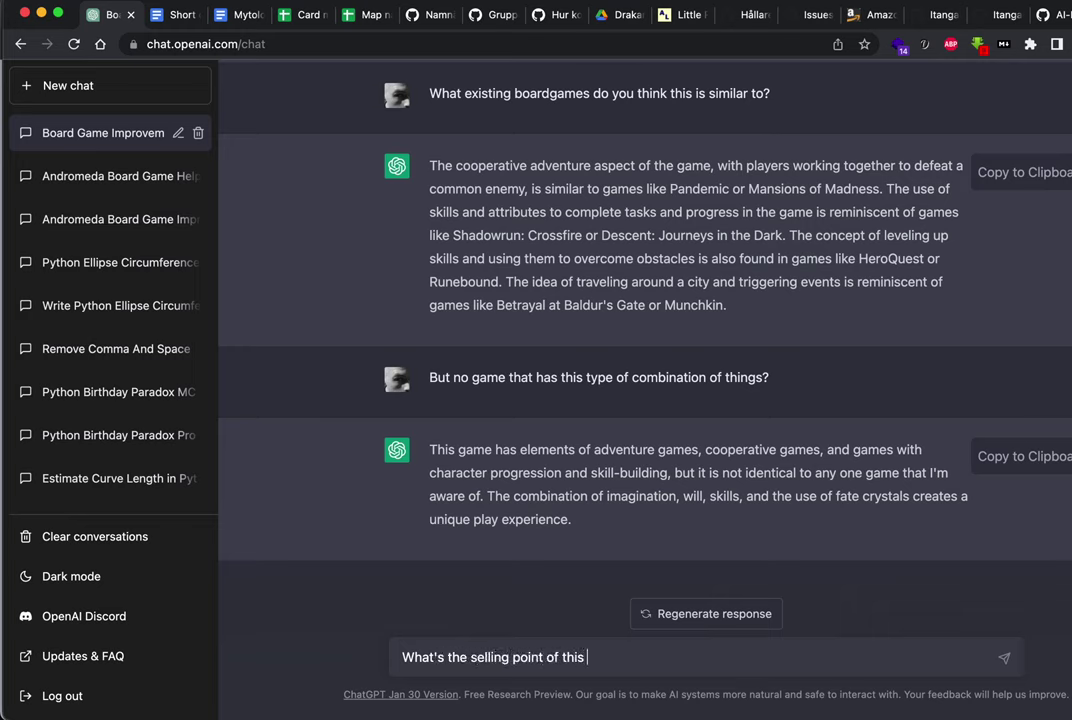
text(game?)
key(Return)
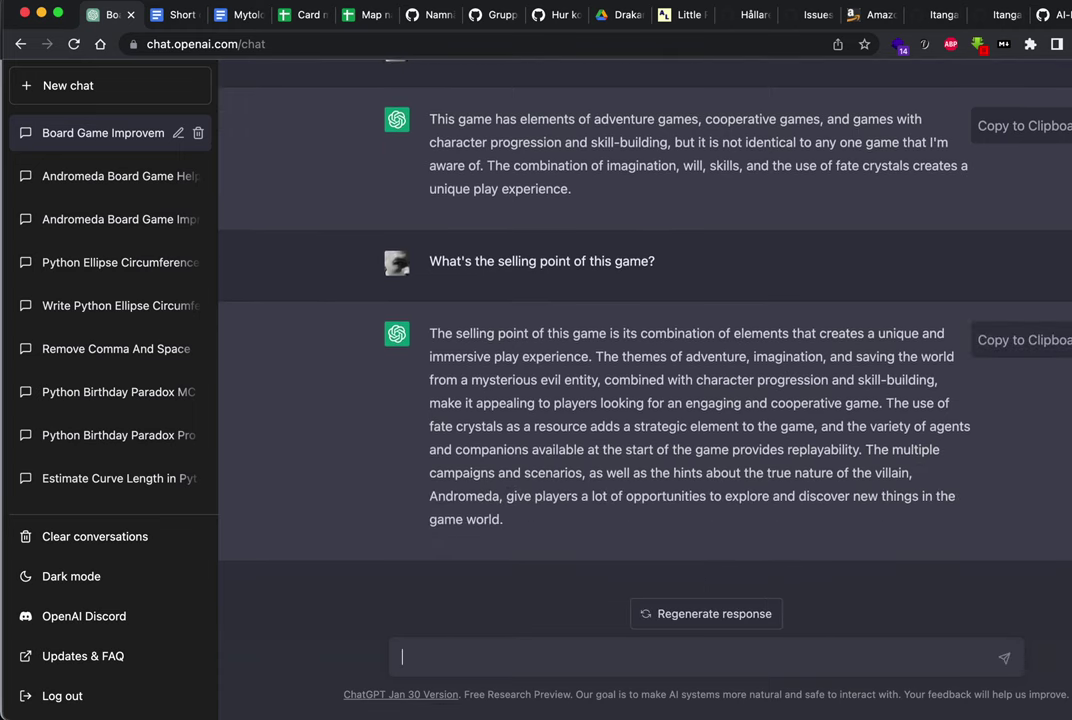
key(ctrl+Tab)
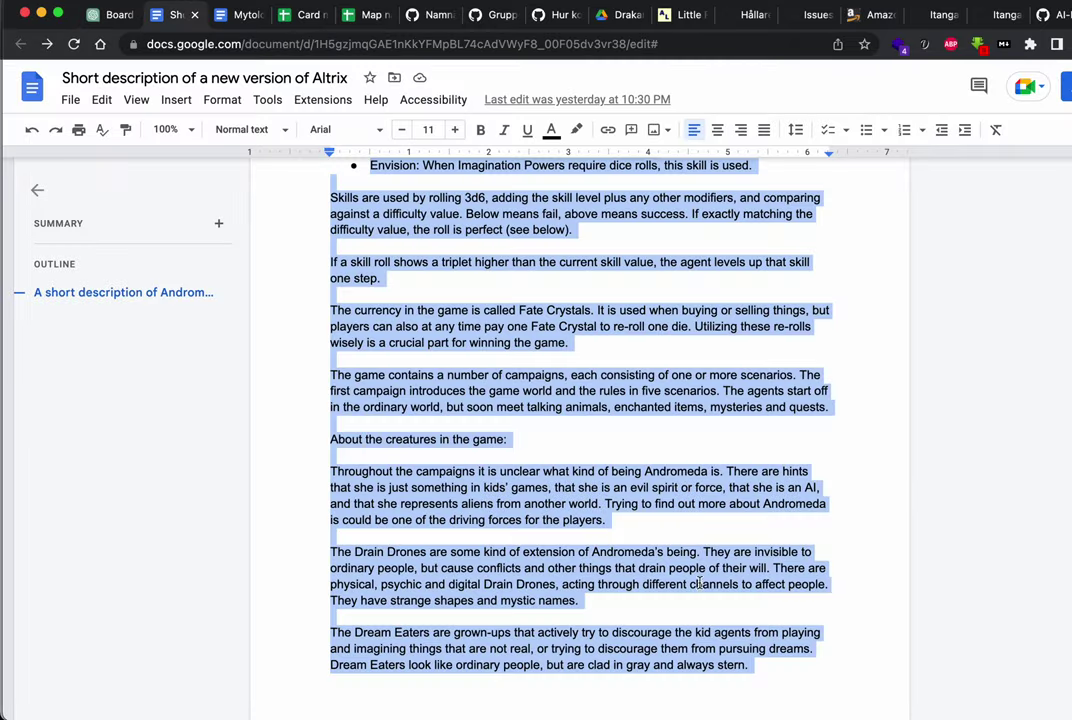
scroll(698, 582, up, 20)
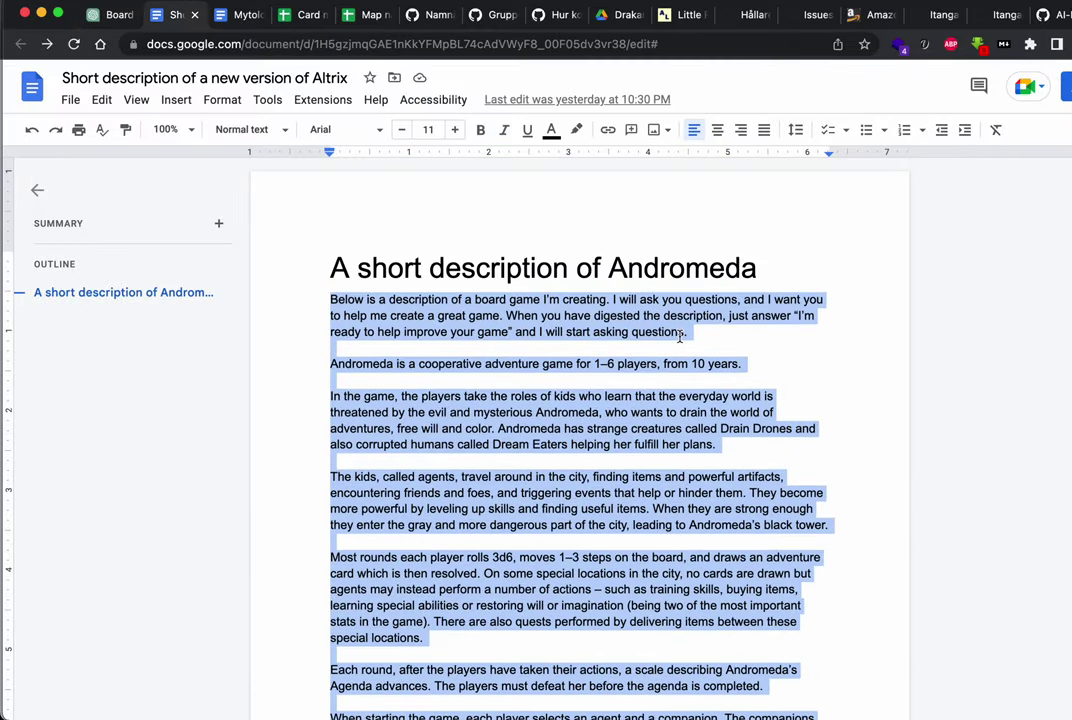
click(733, 370)
scroll(730, 372, down, 15)
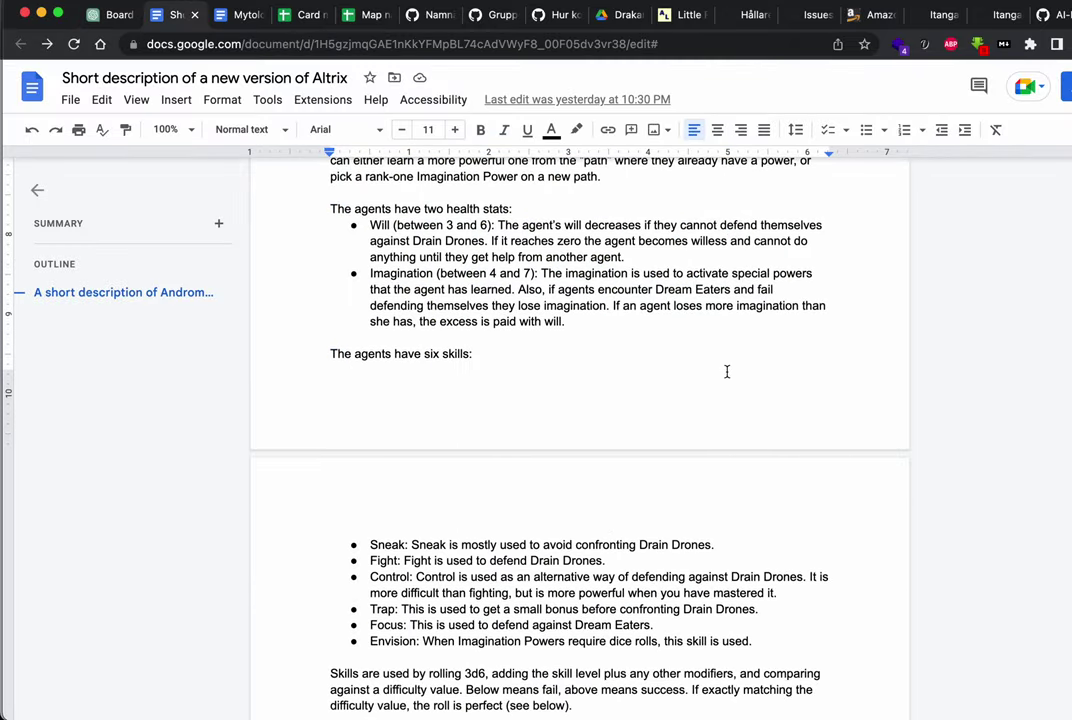
scroll(727, 371, up, 5)
scroll(727, 371, down, 14)
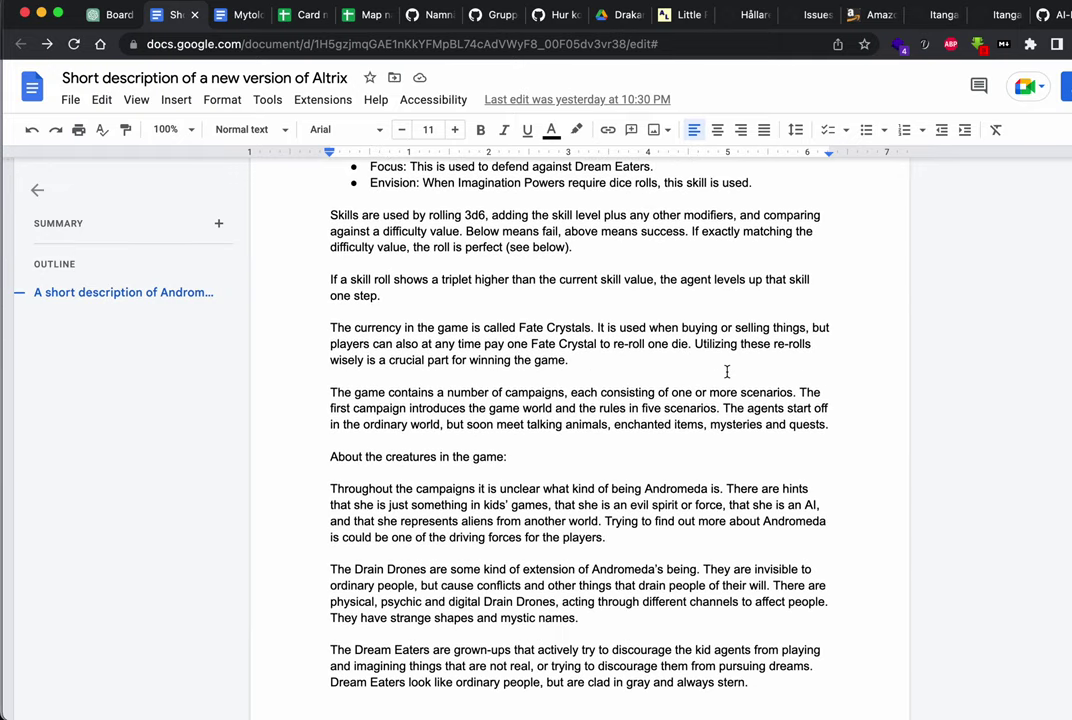
scroll(727, 372, up, 1)
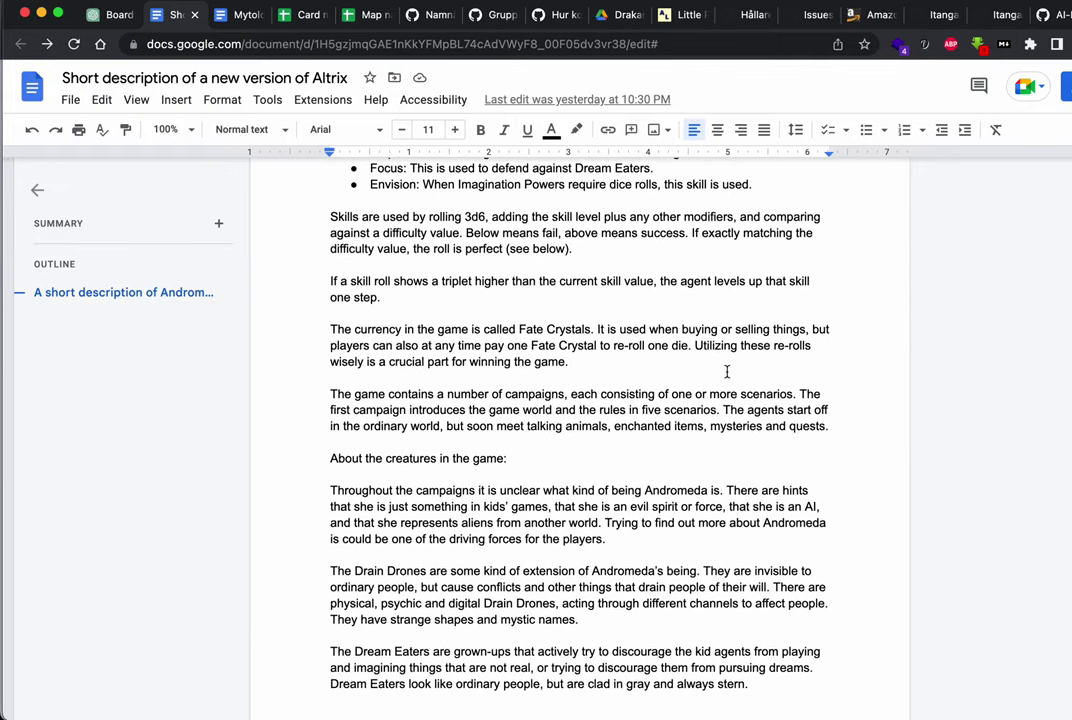
scroll(727, 371, up, 8)
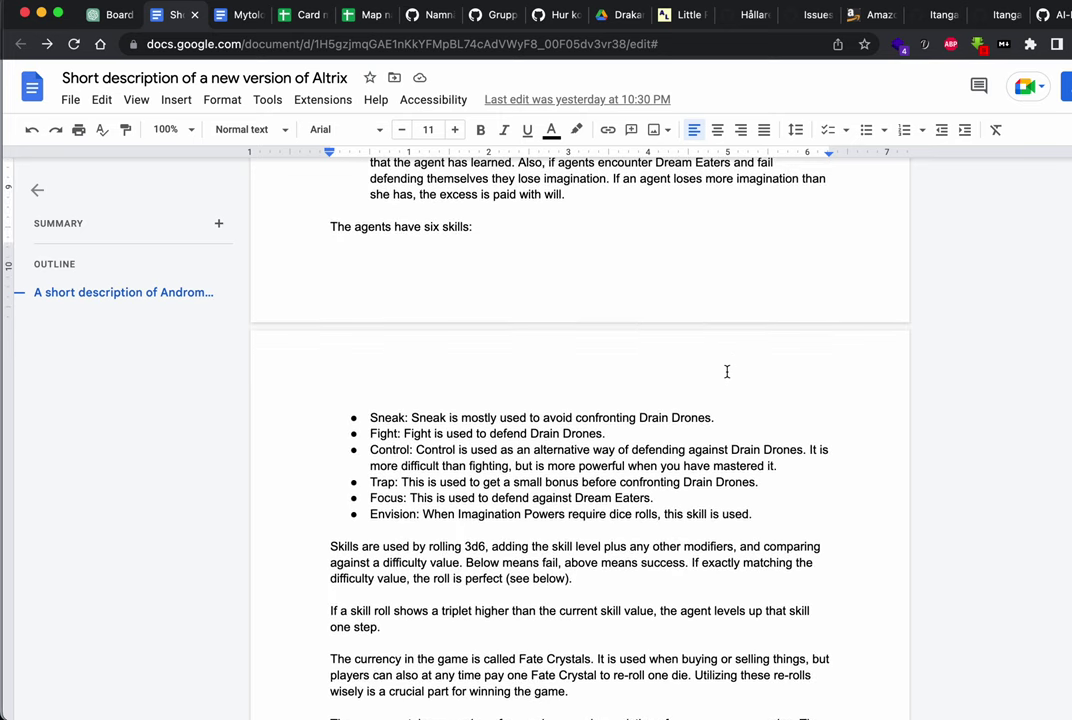
key(ctrl+shift+Tab)
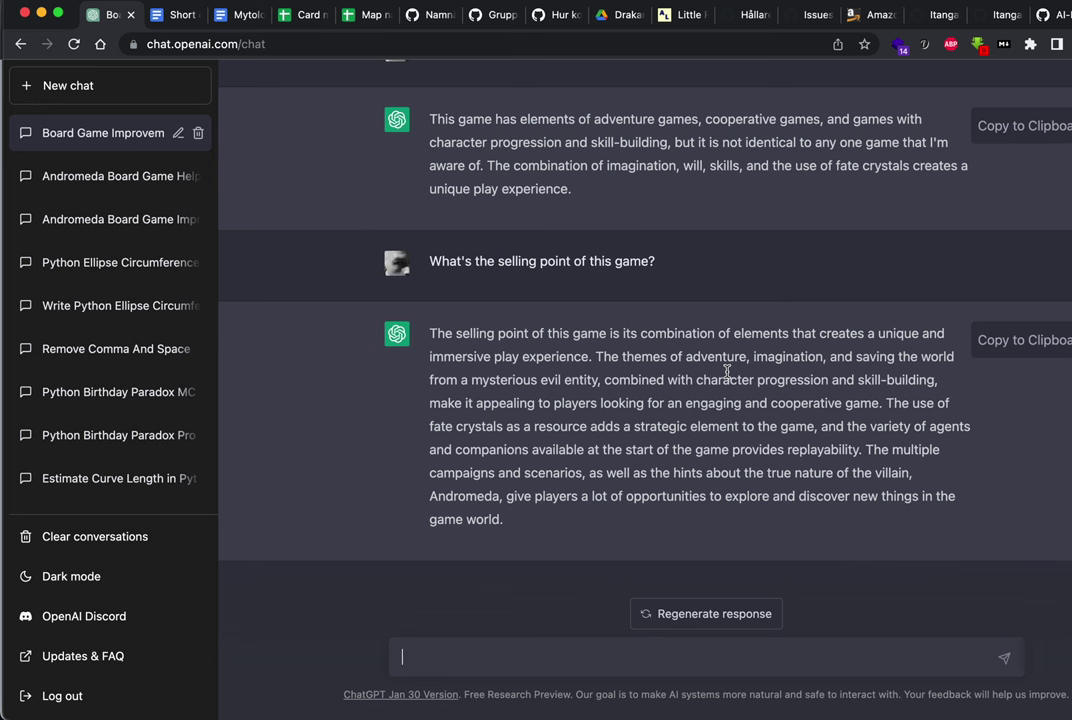